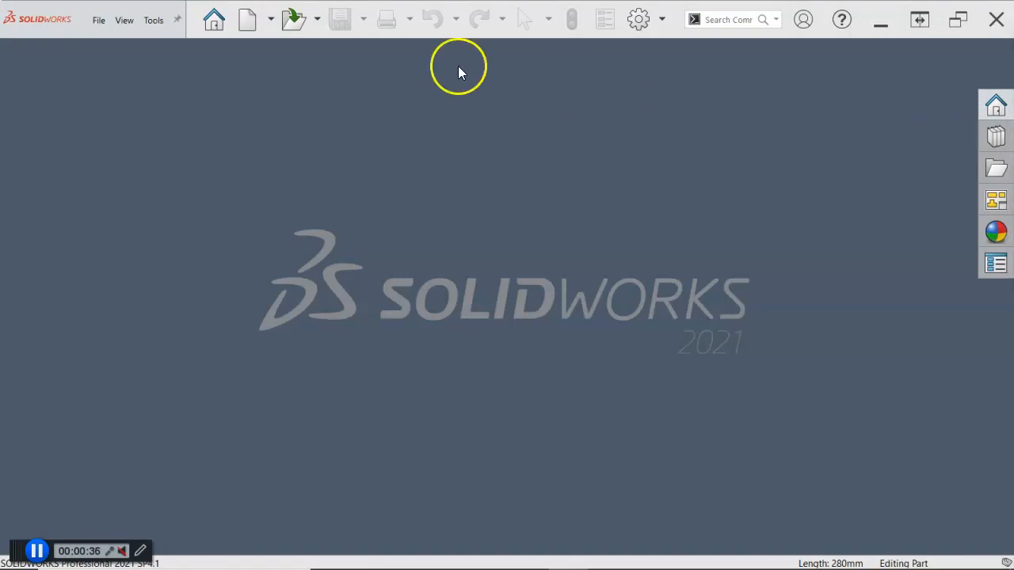
Create a new part from the Part mm template and collapse the command ribbon.
left_click(247, 21)
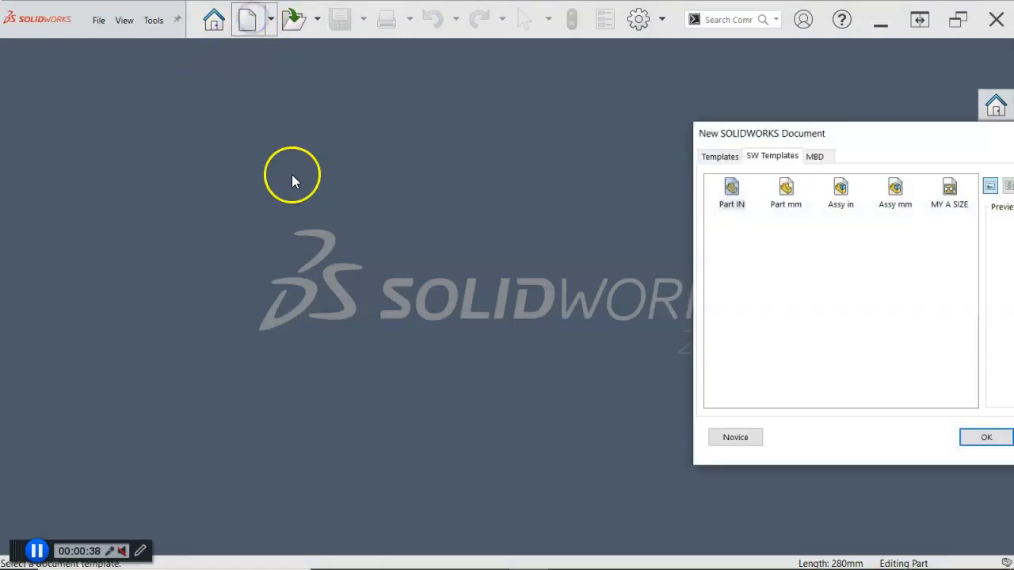
double_click(790, 190)
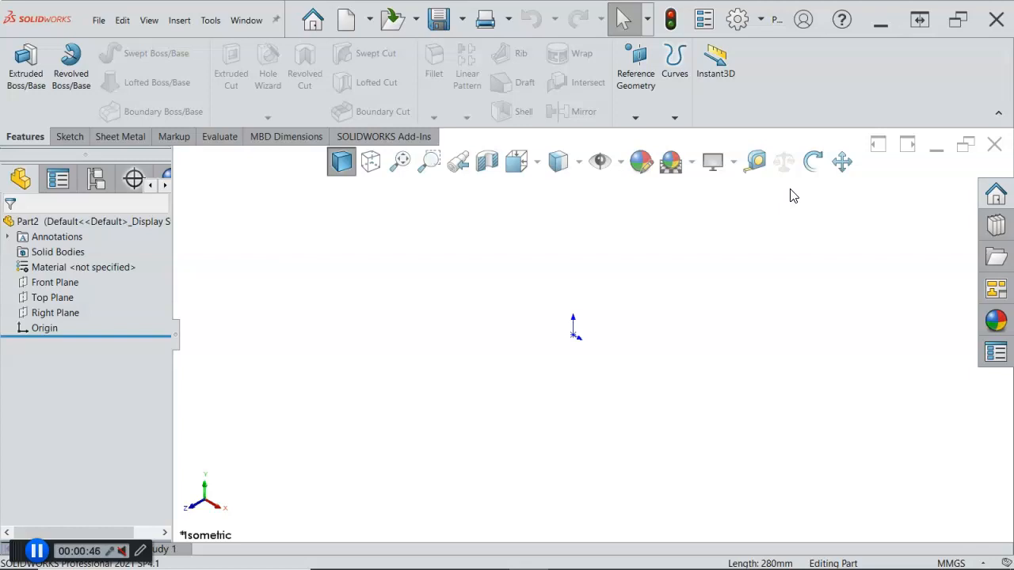
left_click(1000, 117)
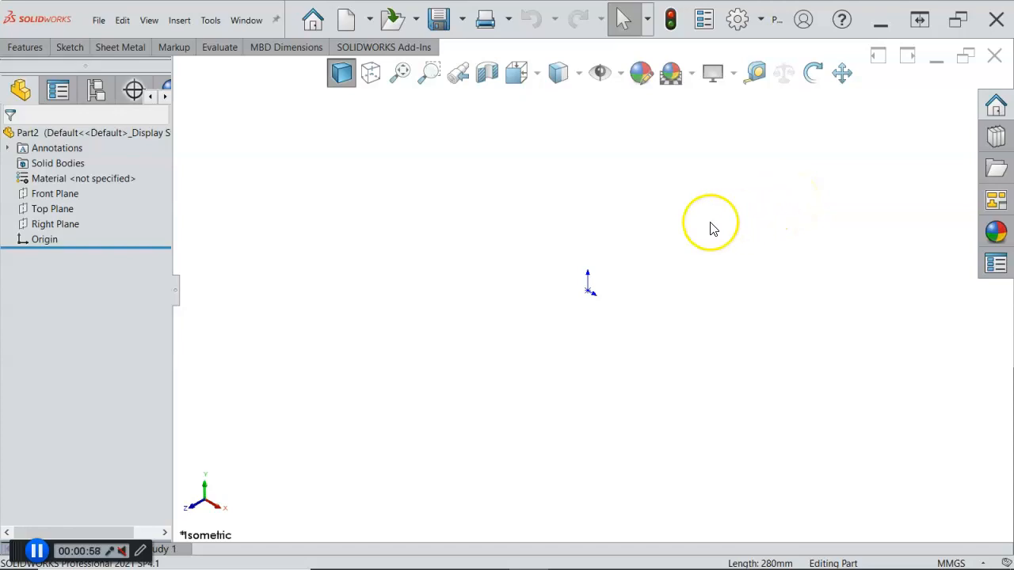
Start a sketch on the Front Plane and draw an infinite-length vertical line through the origin.
left_click(54, 194)
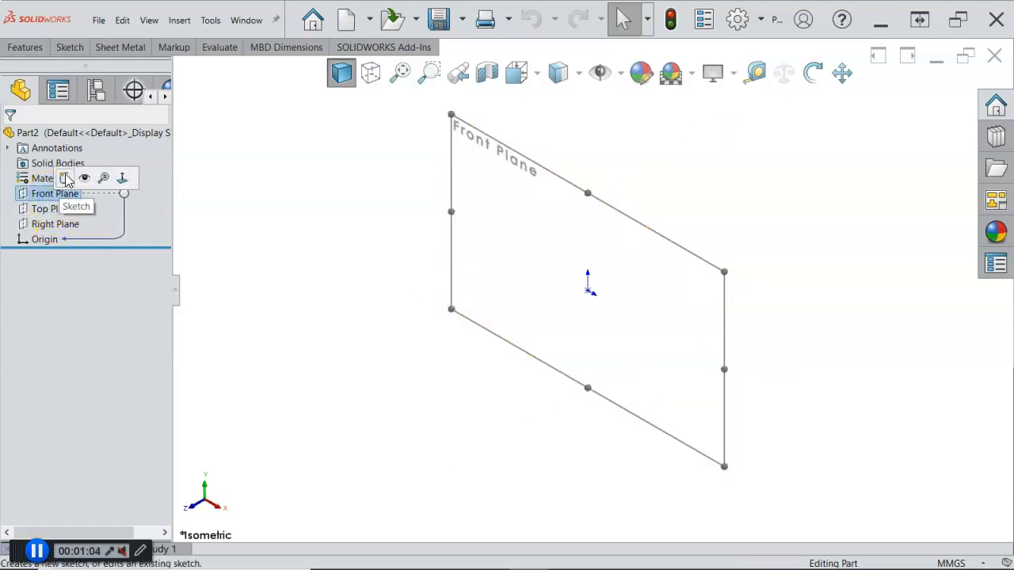
left_click(65, 178)
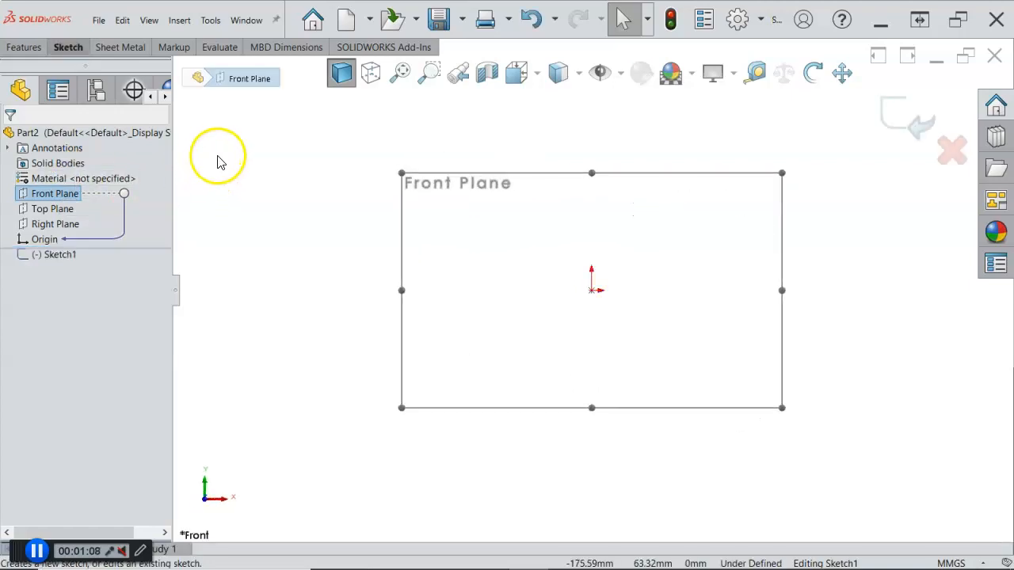
key("l")
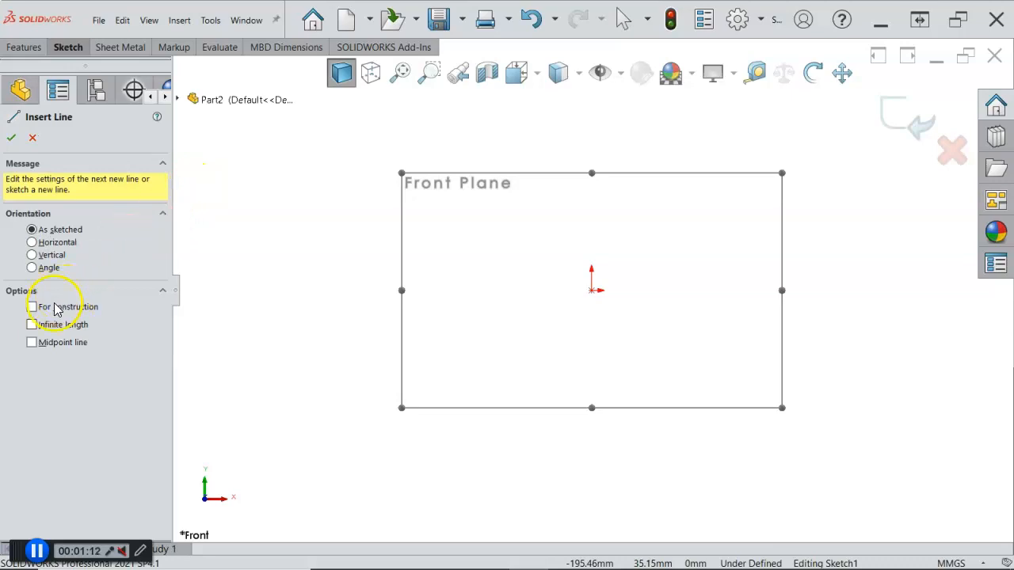
left_click(31, 325)
left_click(32, 255)
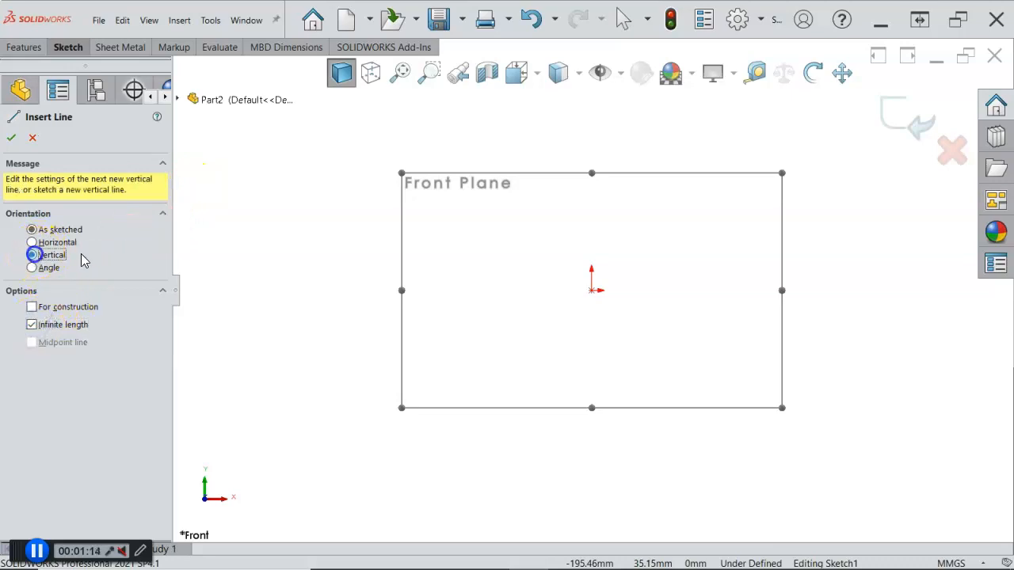
left_click(594, 294)
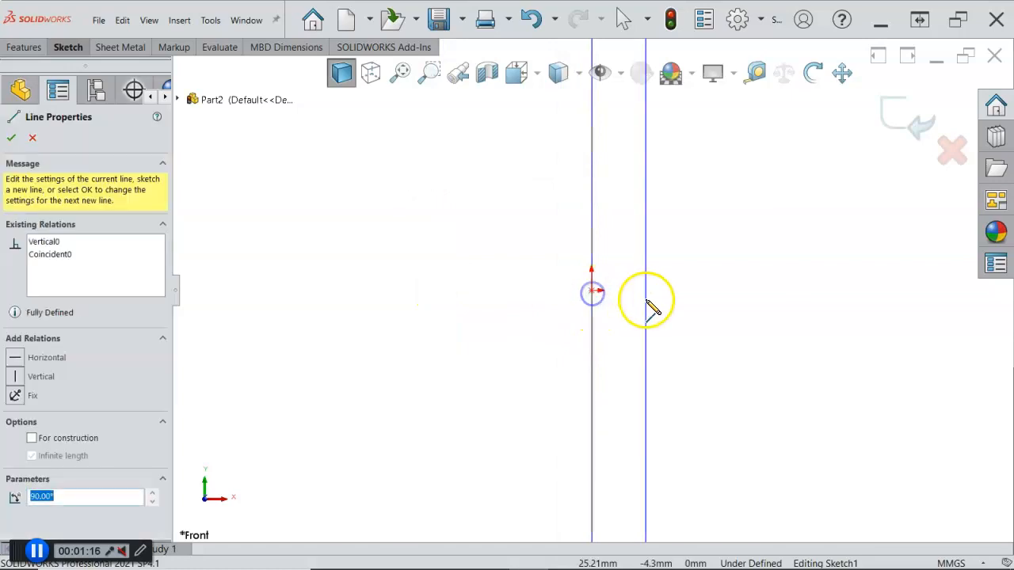
right_click(659, 295)
left_click(691, 305)
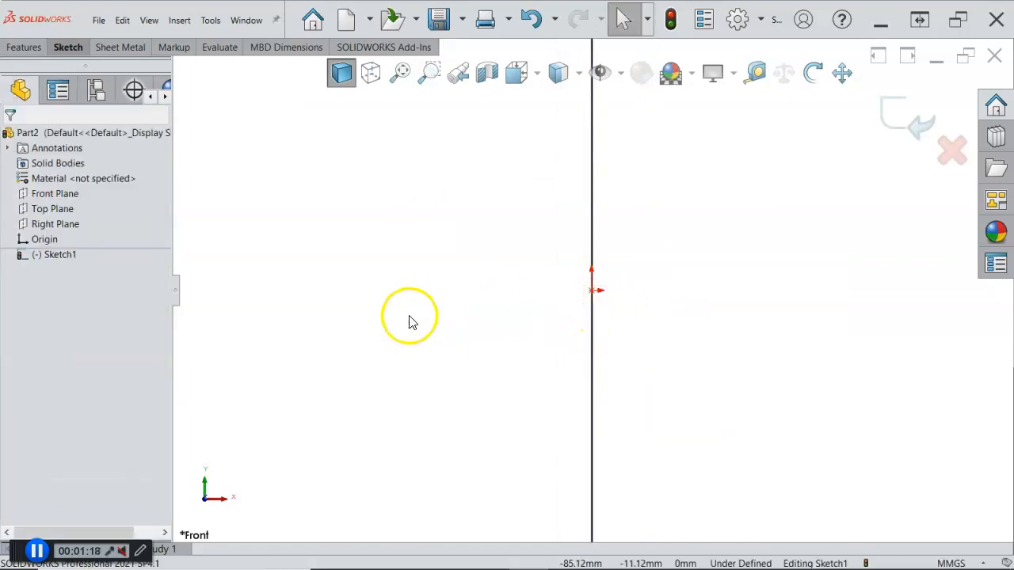
Convert the infinite vertical line through the origin to construction geometry and start the Line tool.
left_click(609, 231)
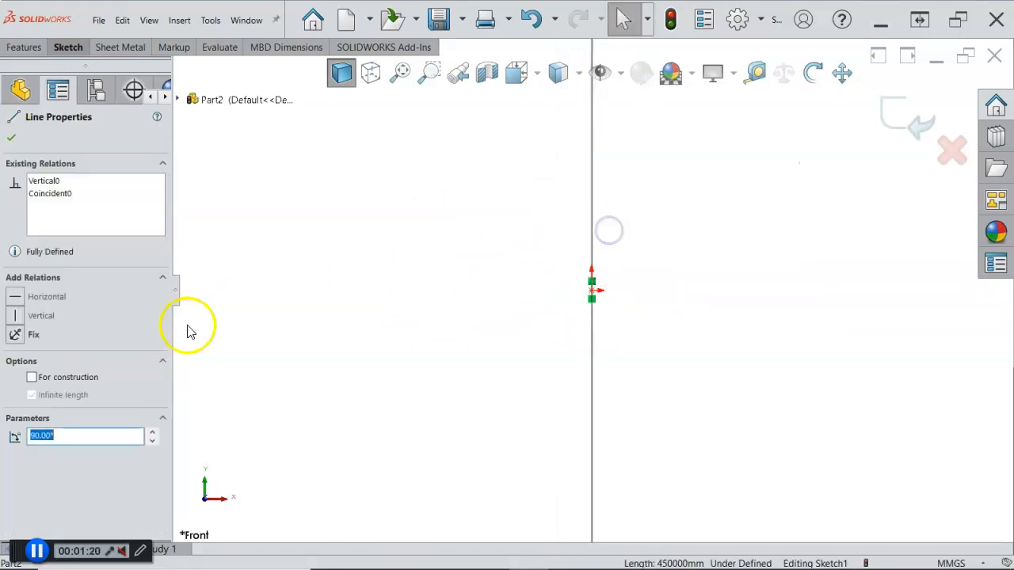
left_click(32, 377)
left_click(399, 328)
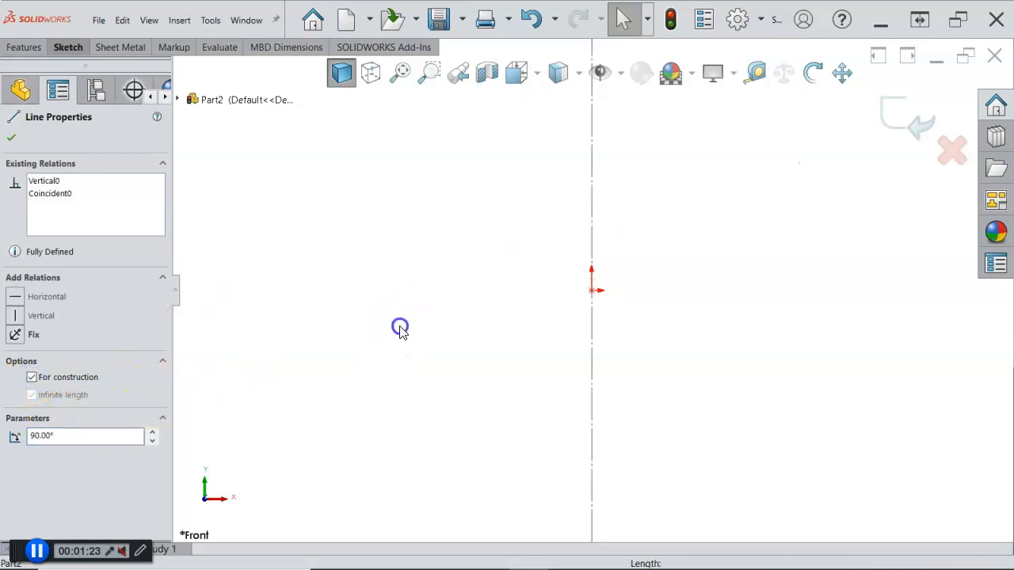
left_click(593, 246)
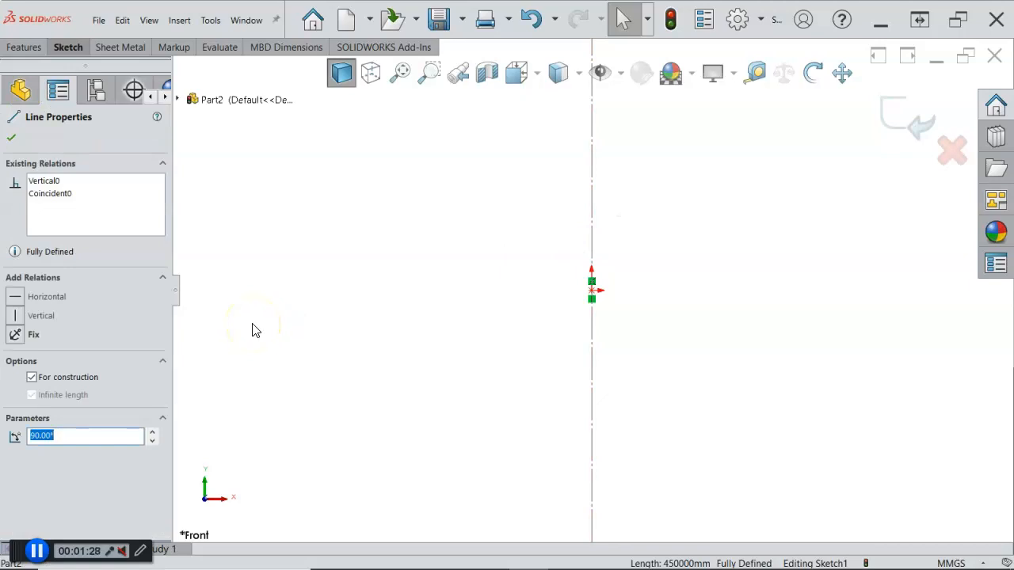
left_click(11, 139)
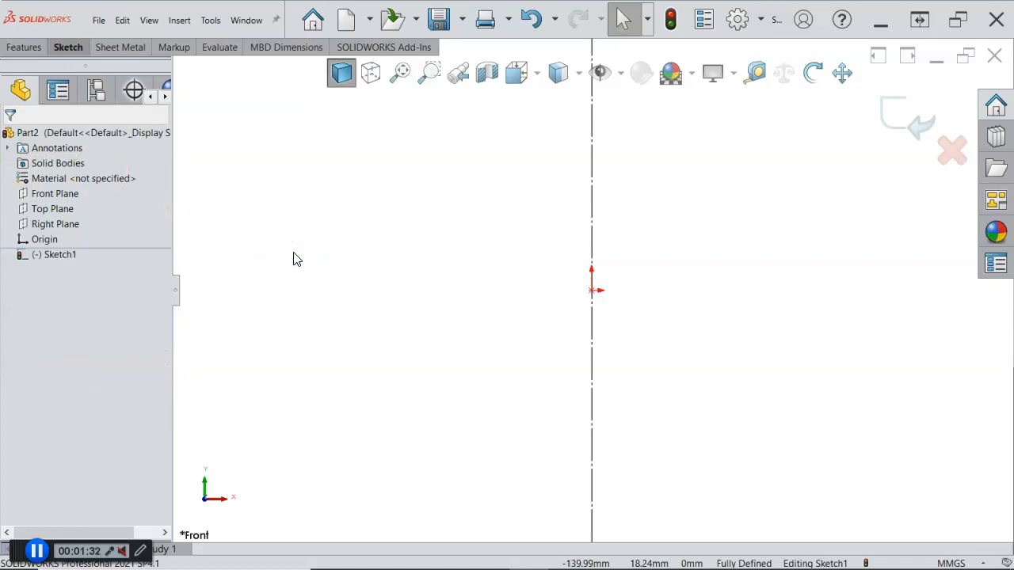
key("l")
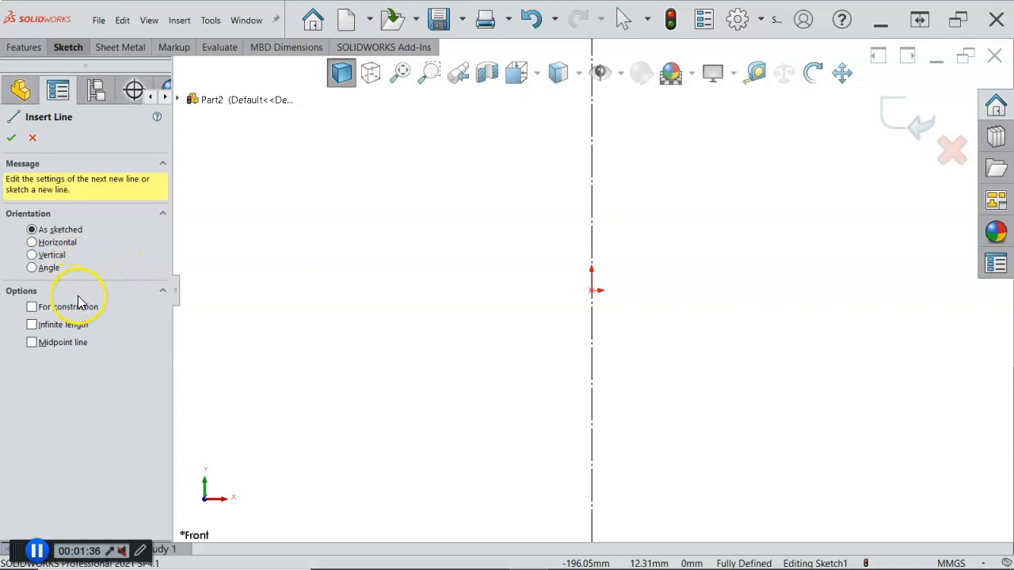
left_click(31, 307)
left_click(32, 325)
left_click(32, 255)
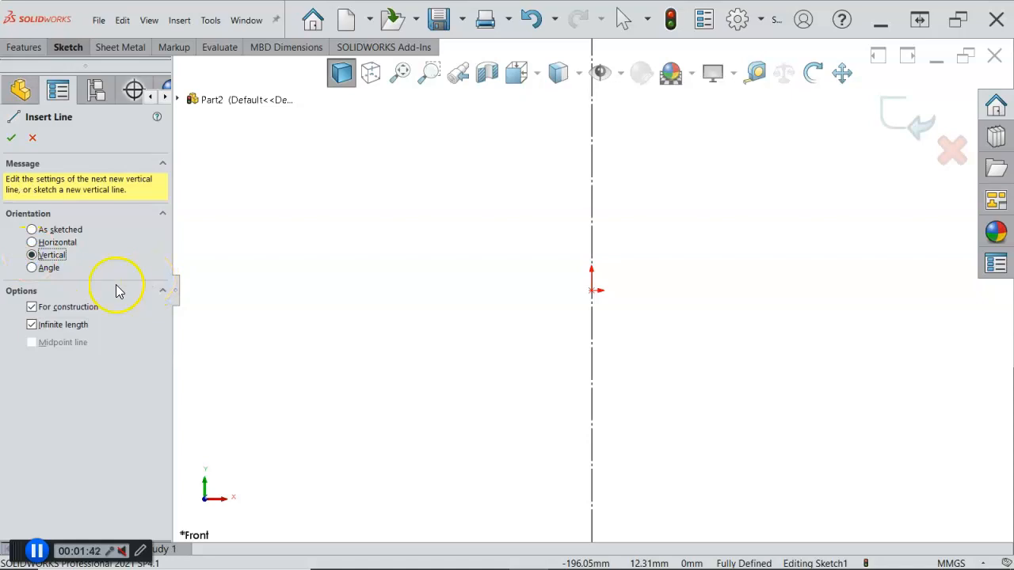
left_click(31, 325)
left_click(32, 306)
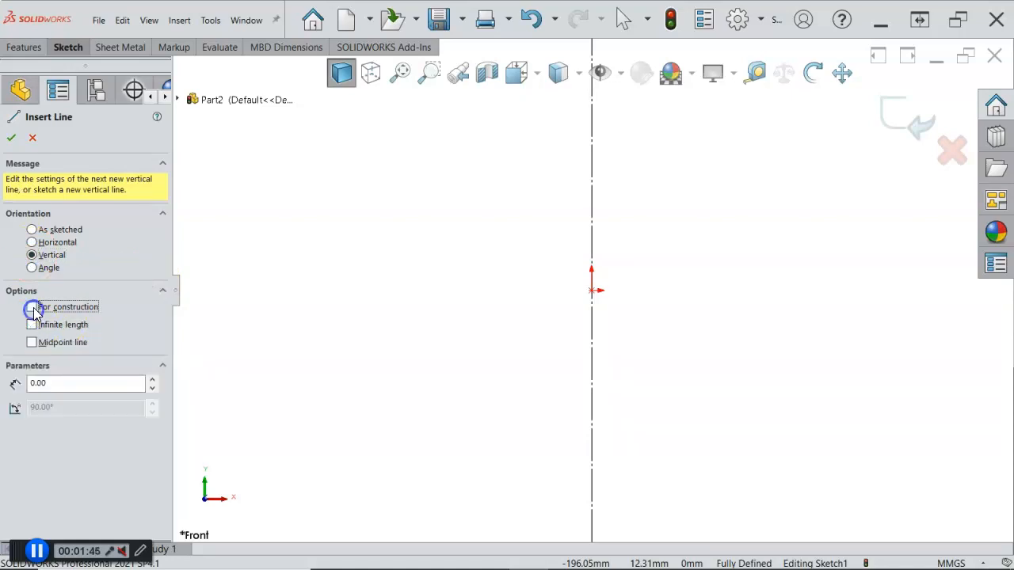
left_click(33, 230)
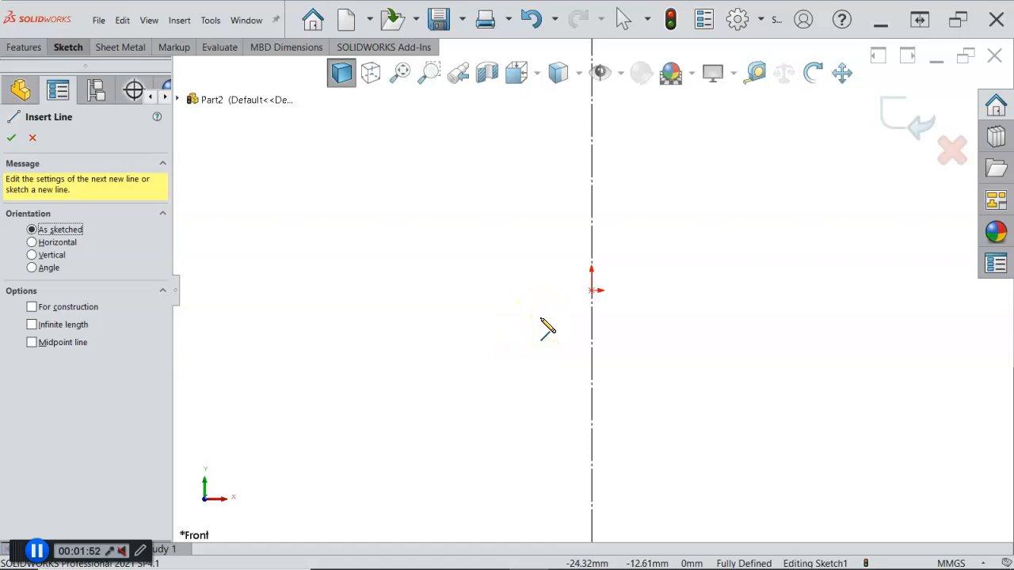
Sketch a closed L-shaped profile beside the centerline, its base about 70 mm long and level with the origin, with a raised step nearest the axis.
left_click(636, 290)
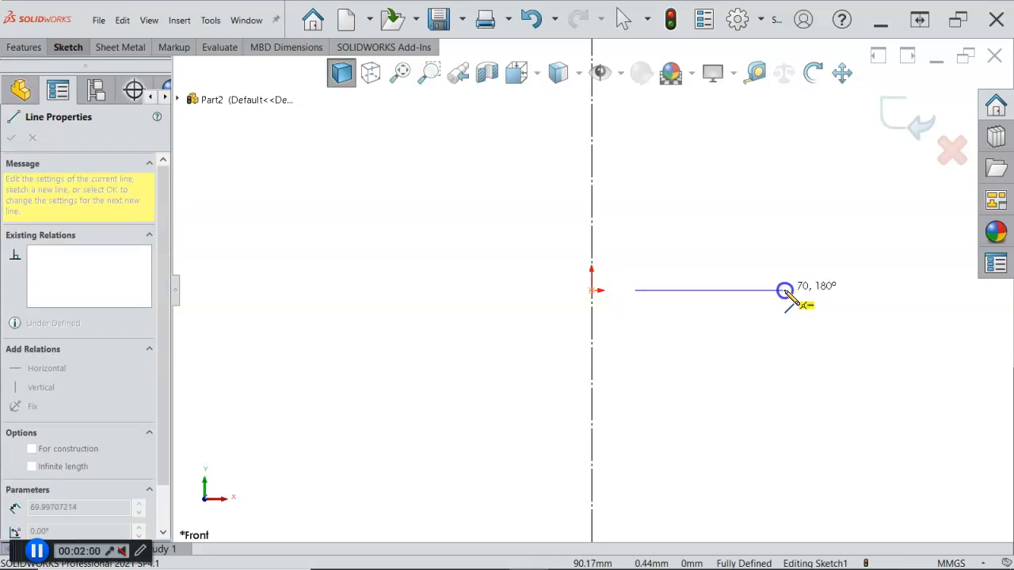
left_click(785, 290)
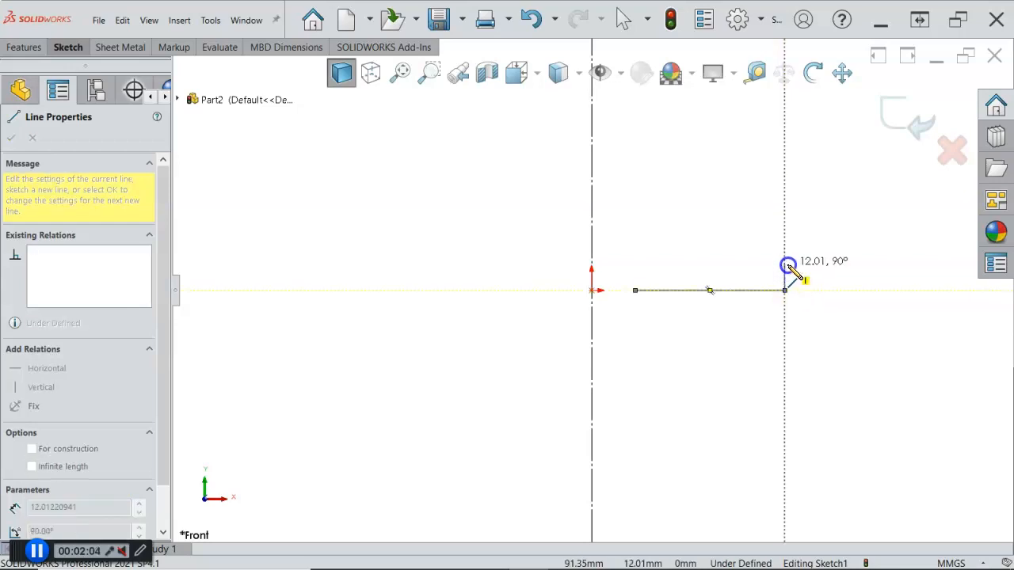
left_click(784, 272)
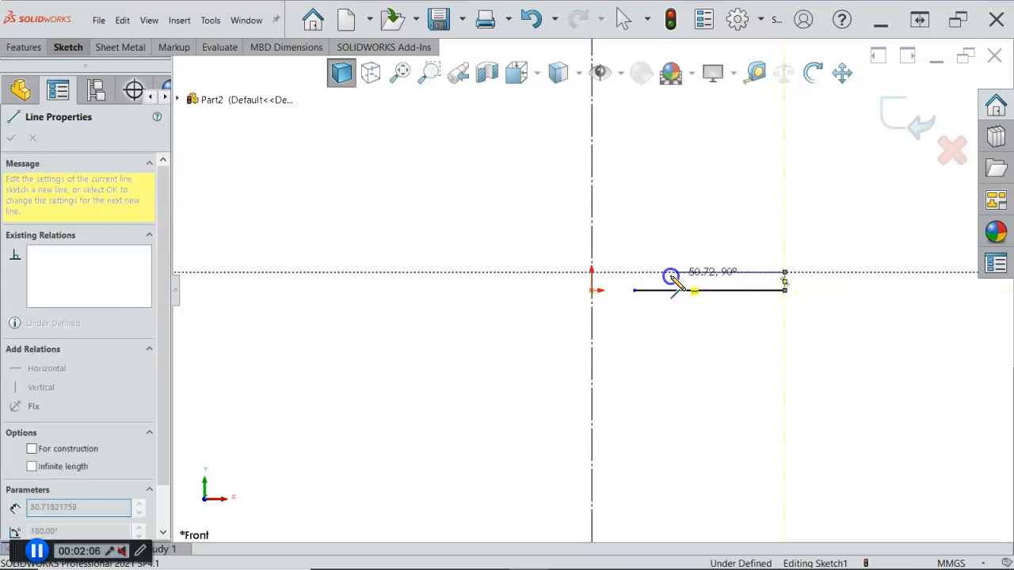
left_click(661, 273)
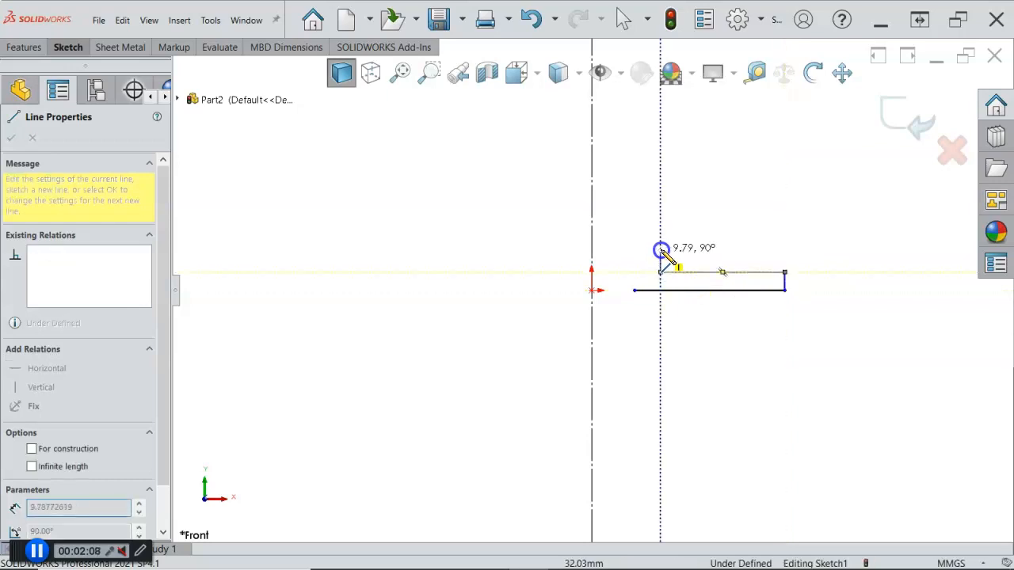
left_click(661, 248)
left_click(634, 248)
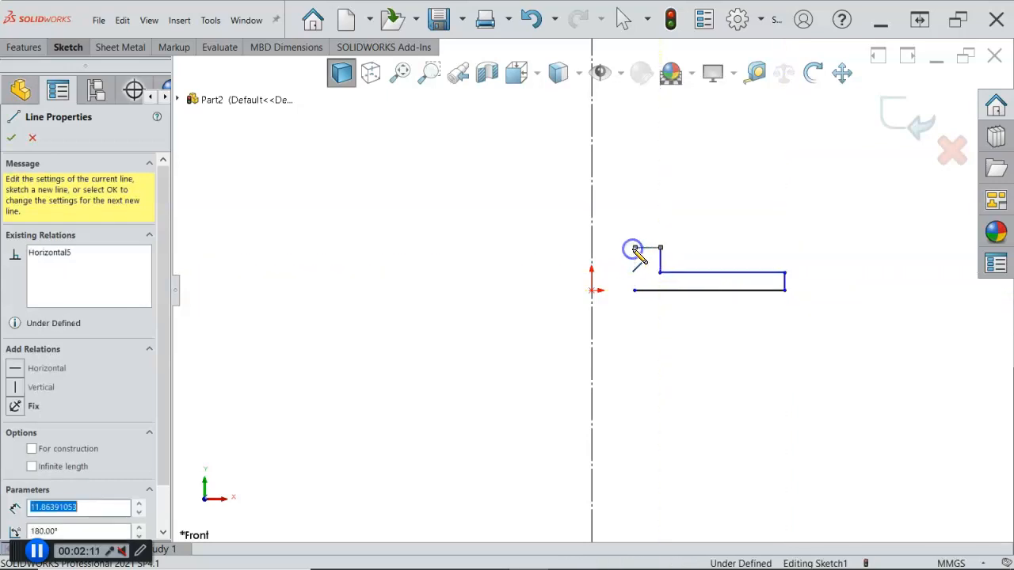
left_click(635, 290)
right_click(763, 346)
left_click(798, 358)
Add a diameter dimension of 10 mm across the centerline to the profile's inner vertical edge.
scroll(578, 324, "down", 1)
scroll(800, 210, "down", 1)
right_click(781, 210)
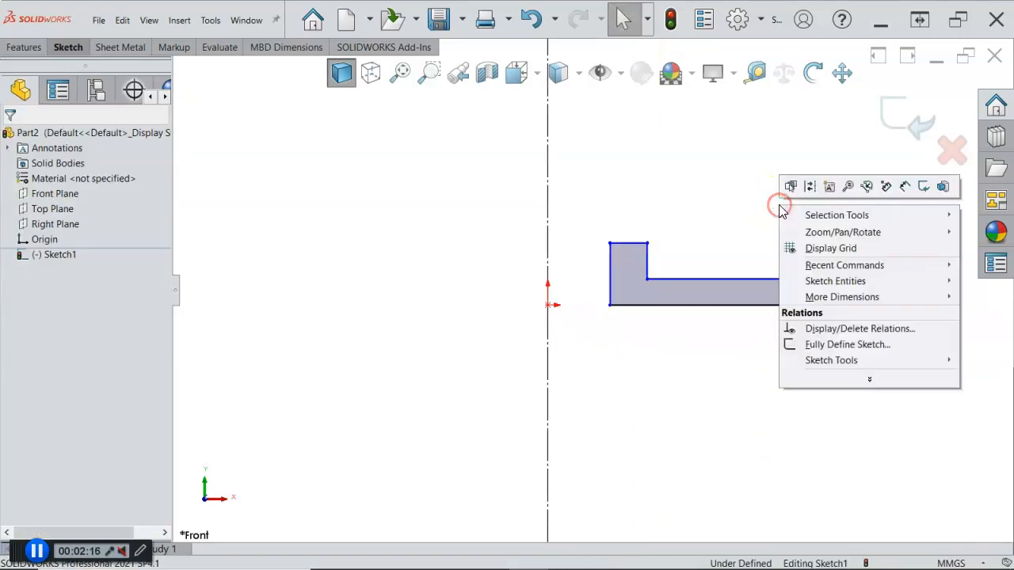
left_click(900, 188)
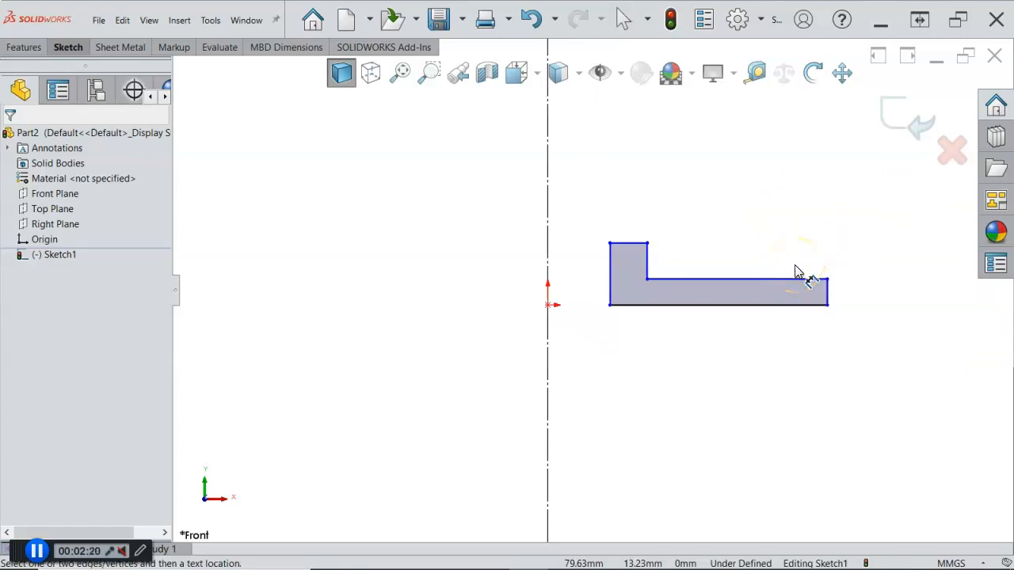
left_click(675, 272)
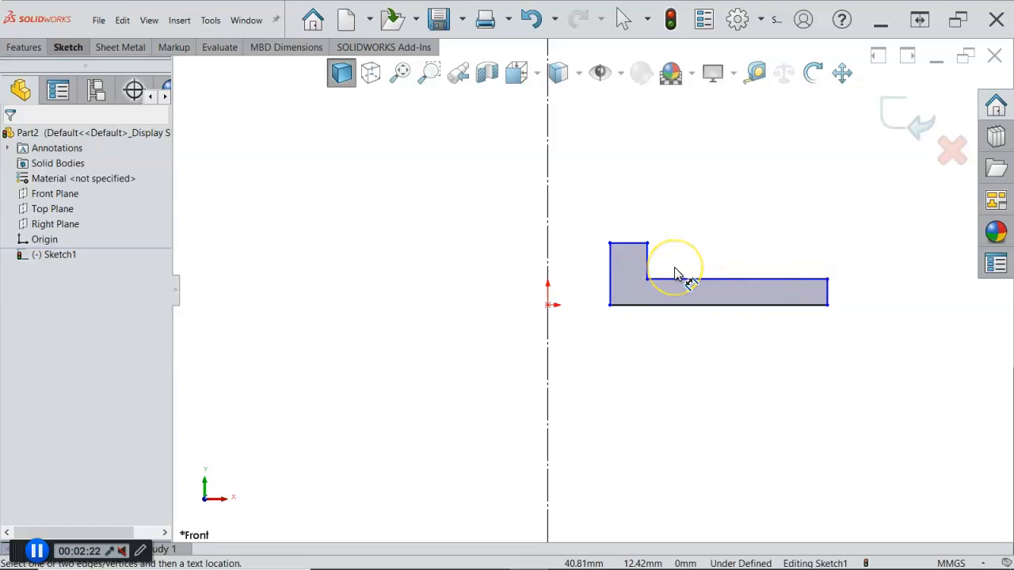
left_click(609, 272)
left_click(548, 252)
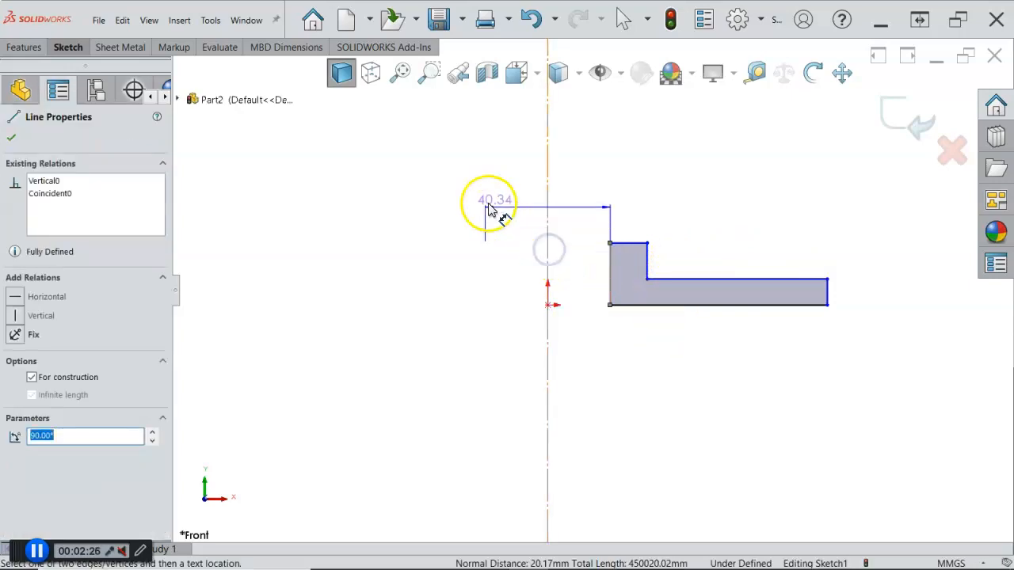
left_click(440, 188)
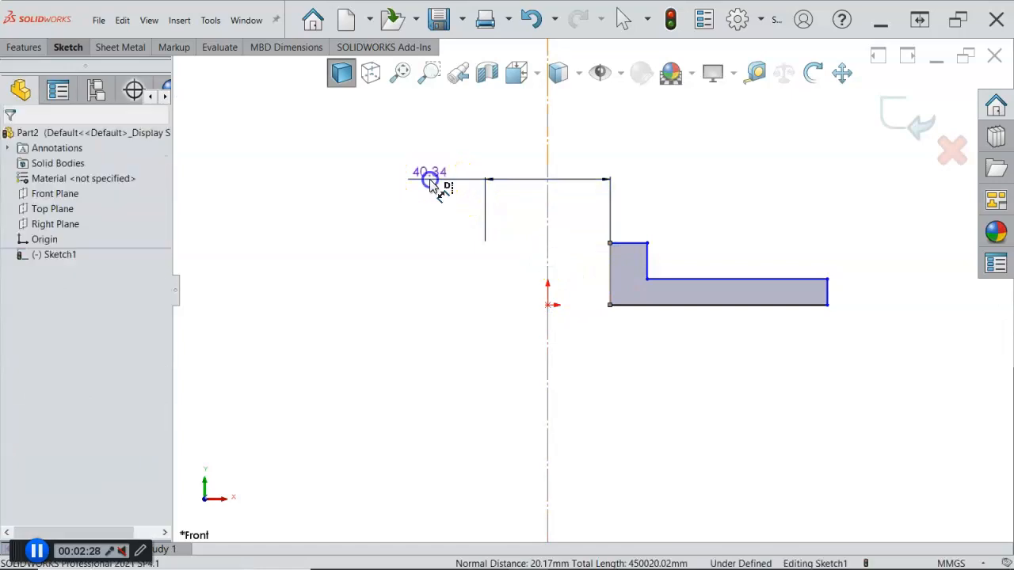
type("10")
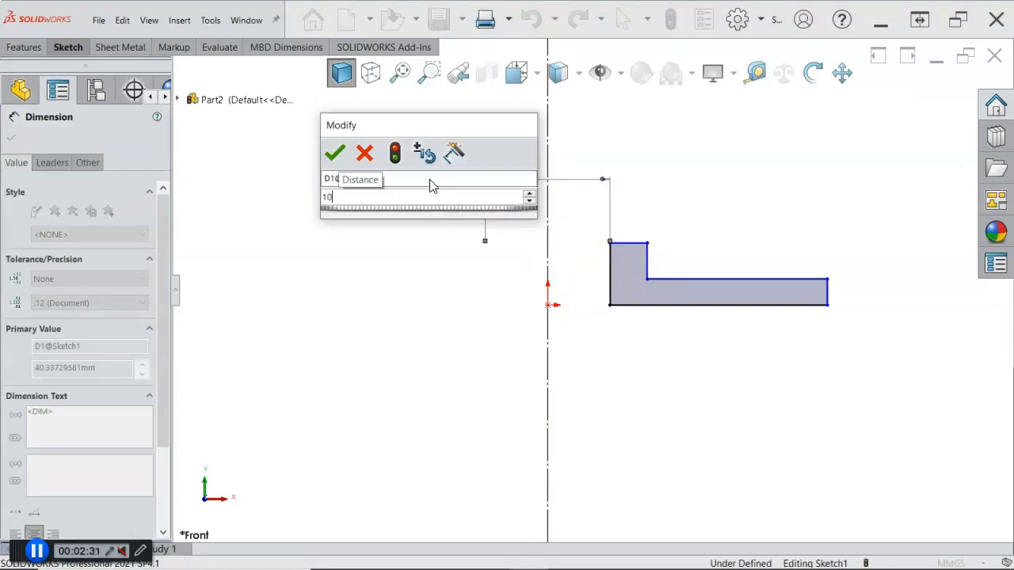
key("Return")
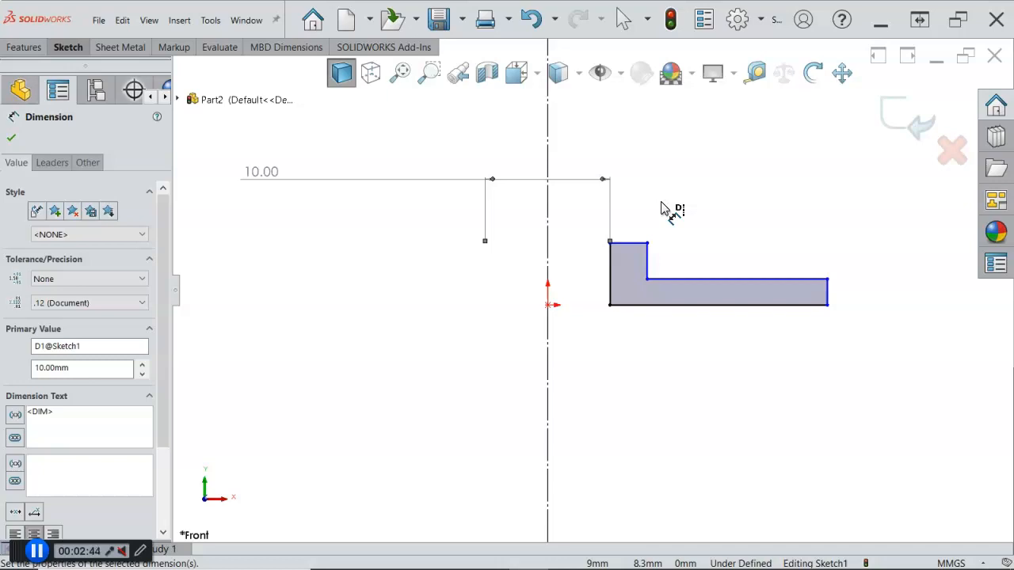
Add a diameter dimension of 22 mm across the centerline to the vertical edge of the raised step.
left_click(648, 255)
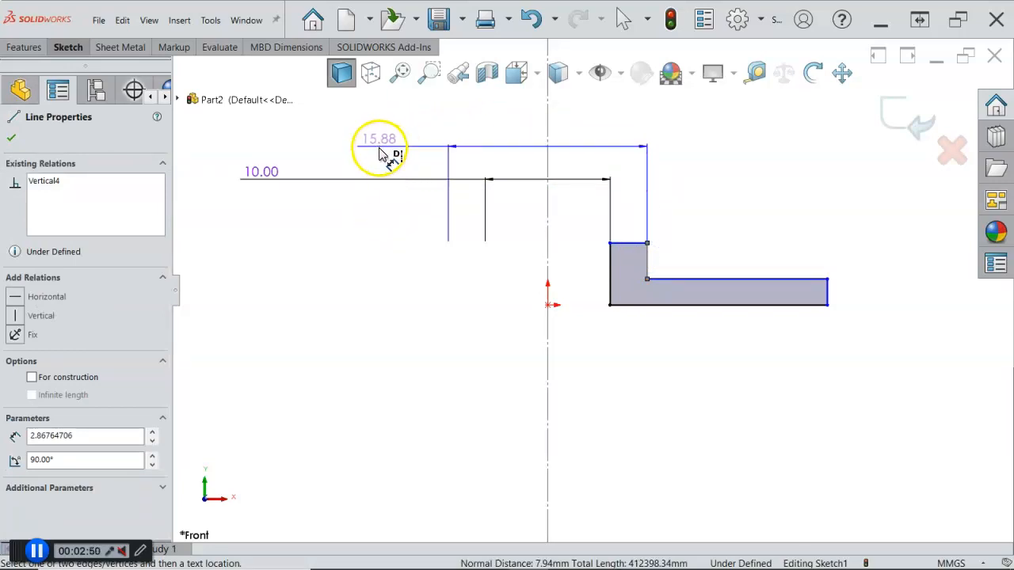
left_click(382, 153)
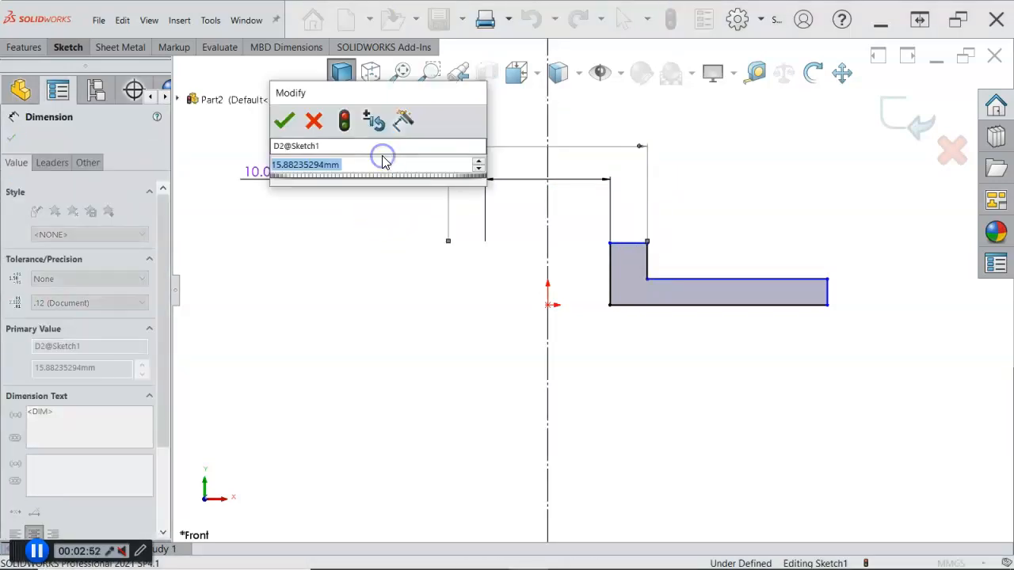
type("22")
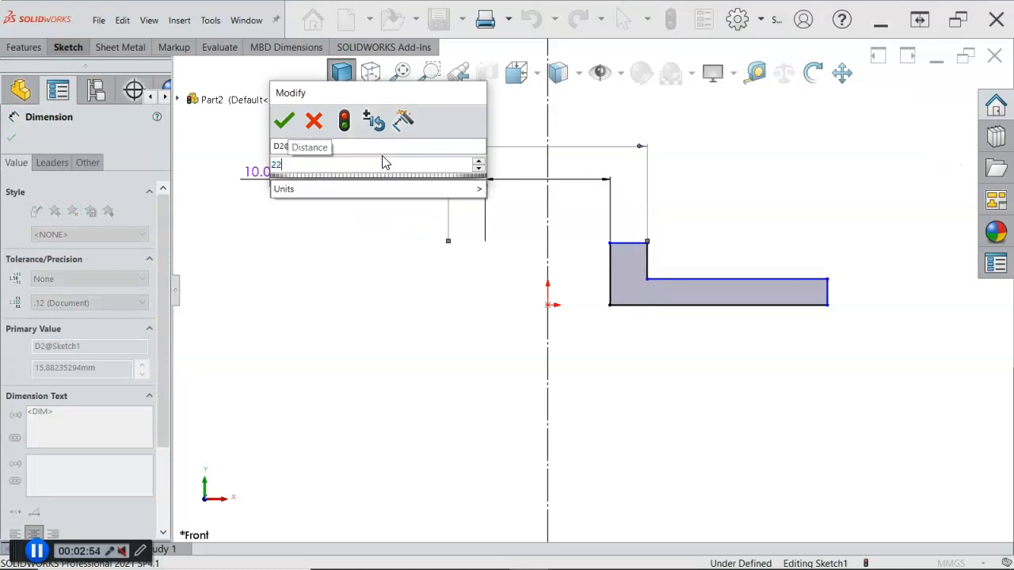
key("Return")
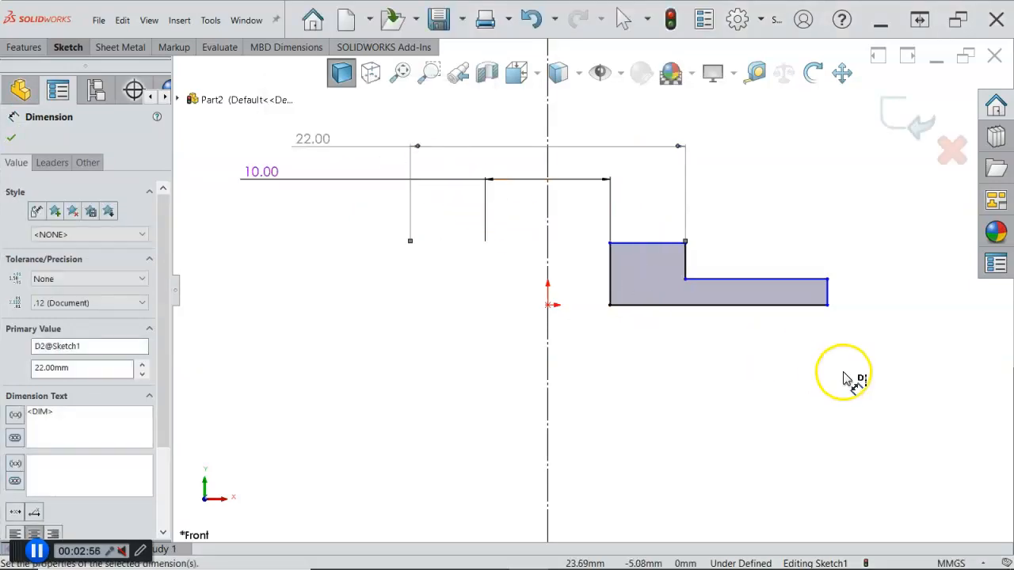
Add a diameter dimension of 80 mm across the centerline to the profile's outer vertical edge.
left_click(828, 299)
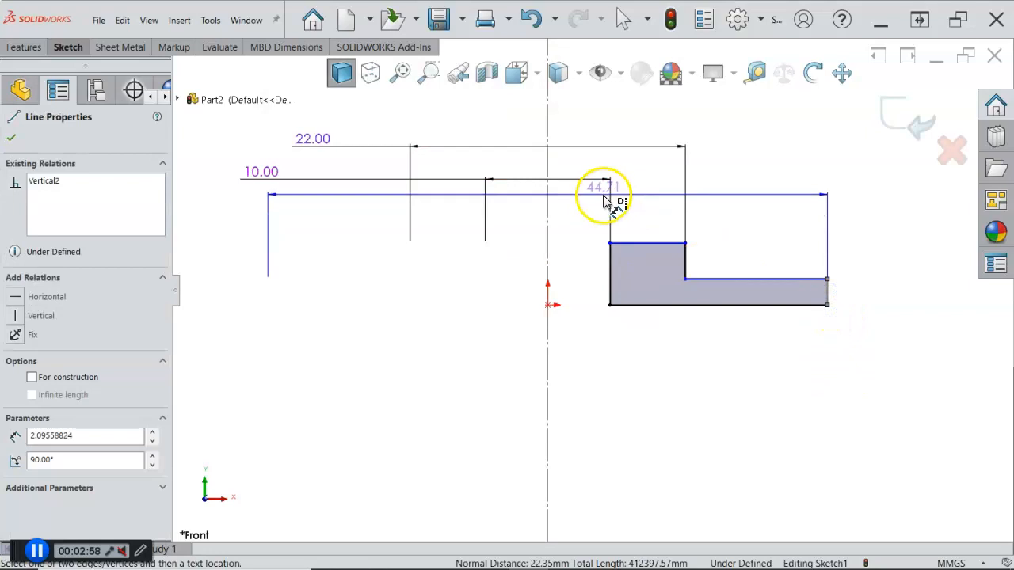
left_click(447, 120)
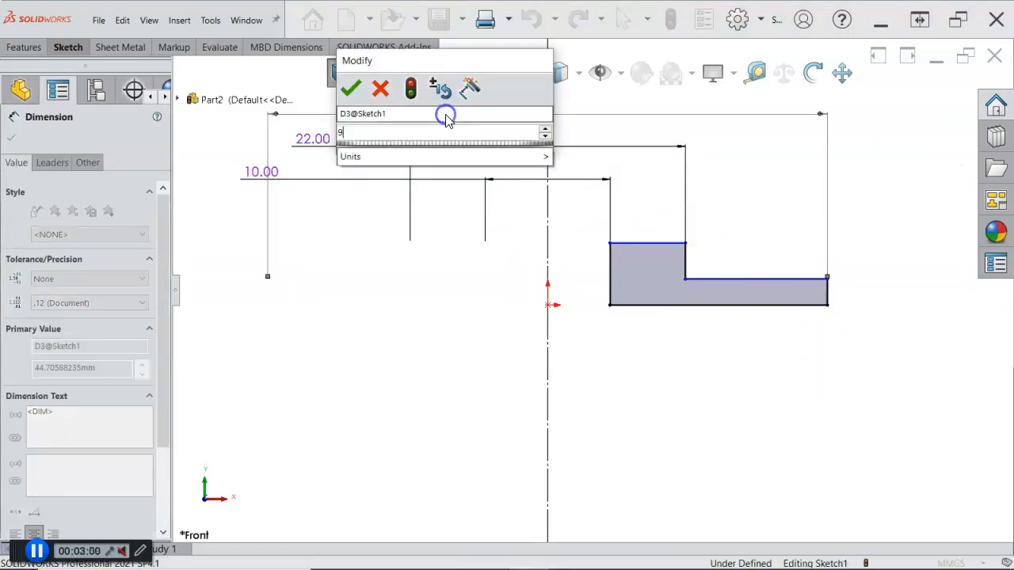
type("80")
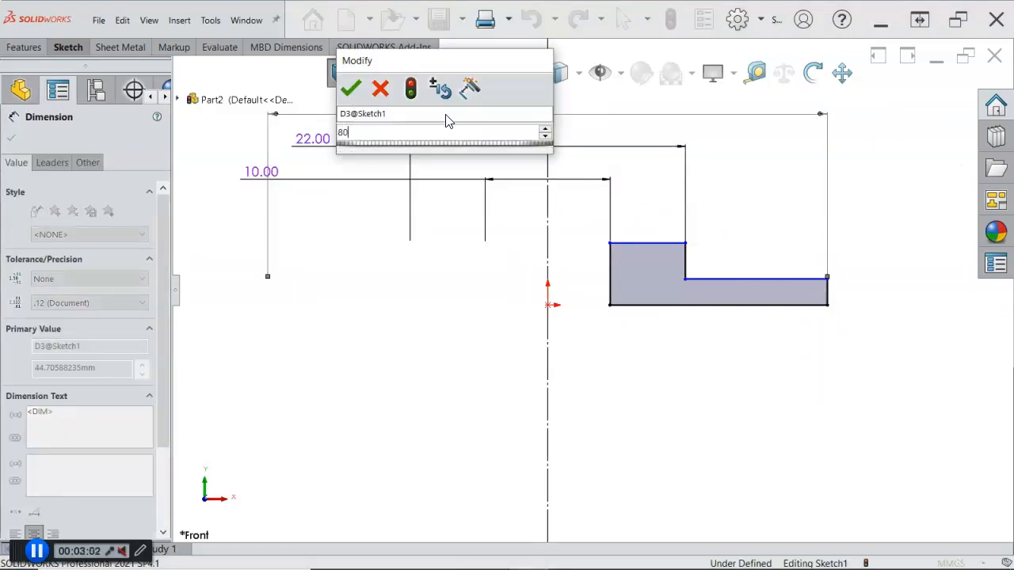
key("Return")
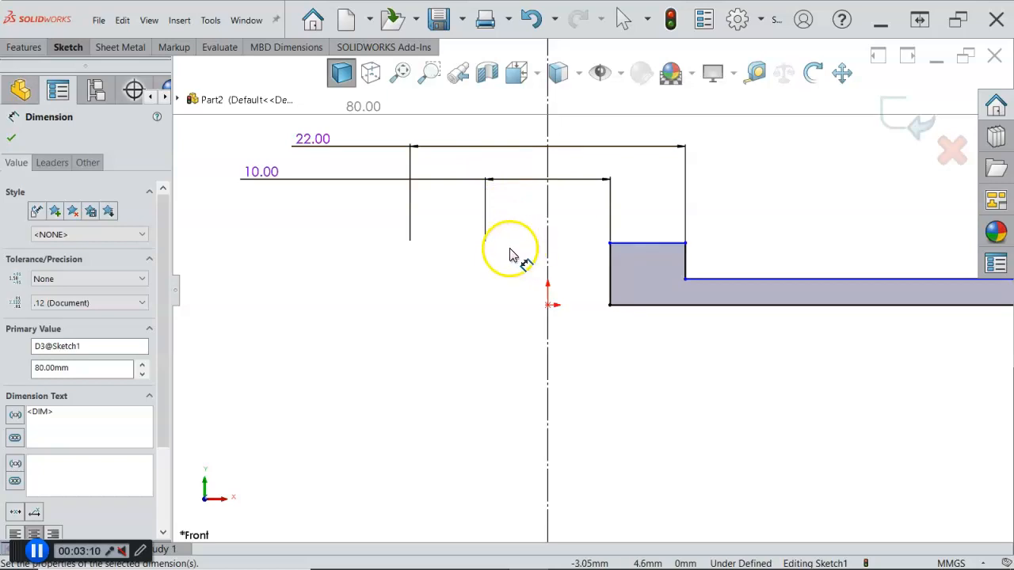
Dimension the short outer vertical edge of the profile to a height of 5 mm.
scroll(665, 272, "up", 3)
scroll(764, 291, "down", 3)
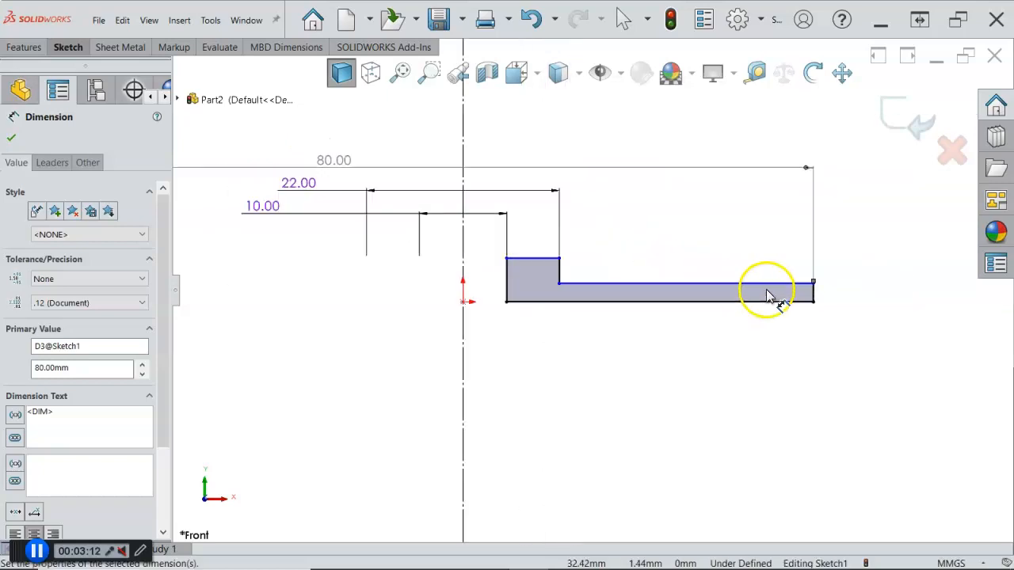
left_click(813, 292)
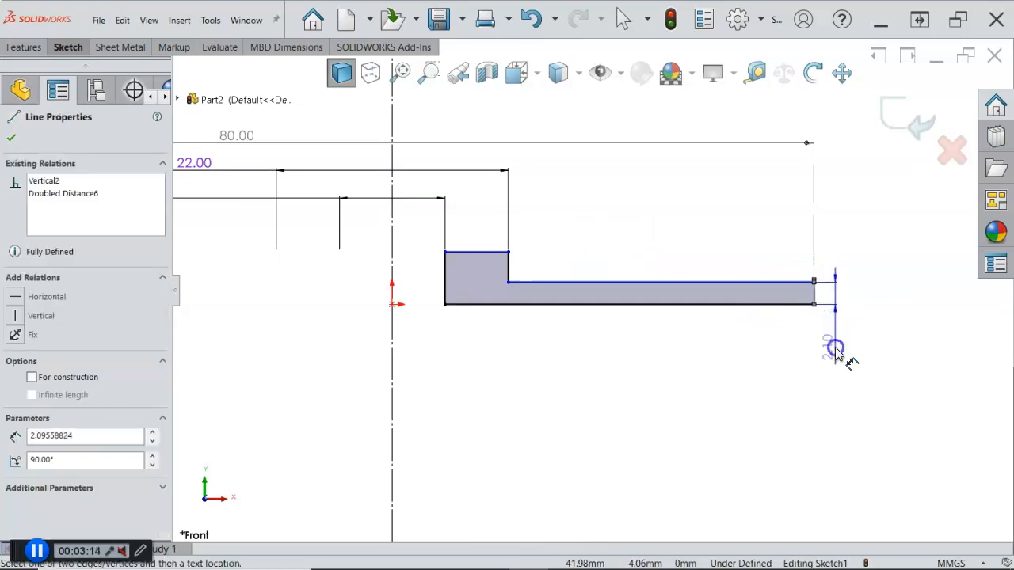
left_click(835, 347)
type("5")
key("Return")
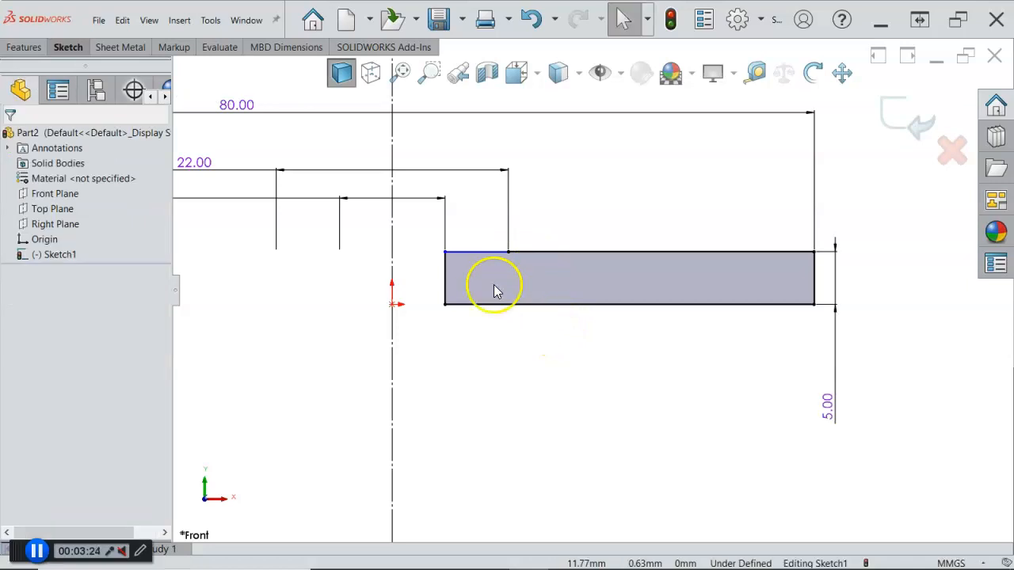
Pull the inner step's top edge up above the flange and dimension the step's vertical edge to 5 mm.
left_click_drag(444, 254, 458, 208)
right_click(542, 223)
left_click(667, 184)
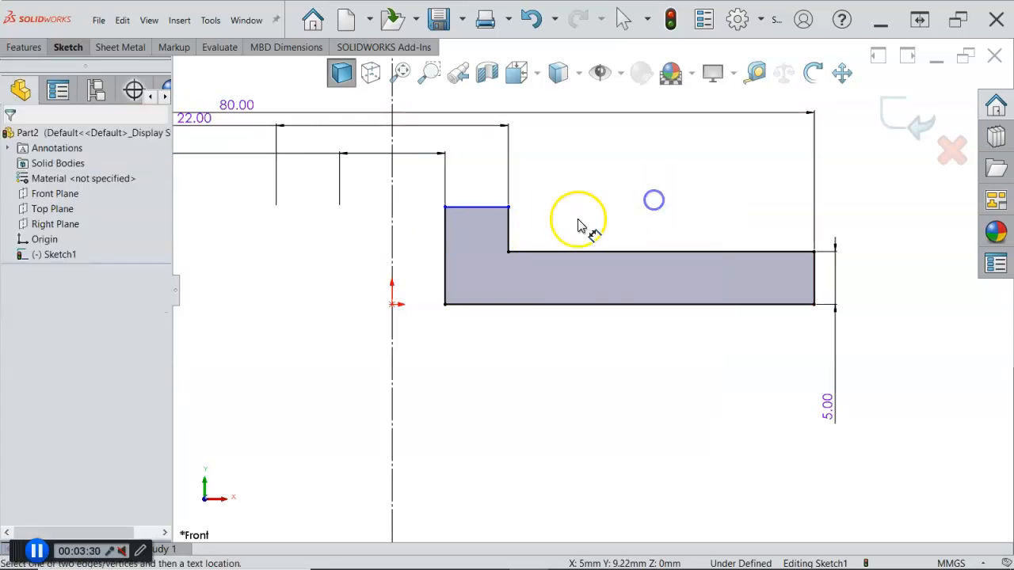
left_click(509, 234)
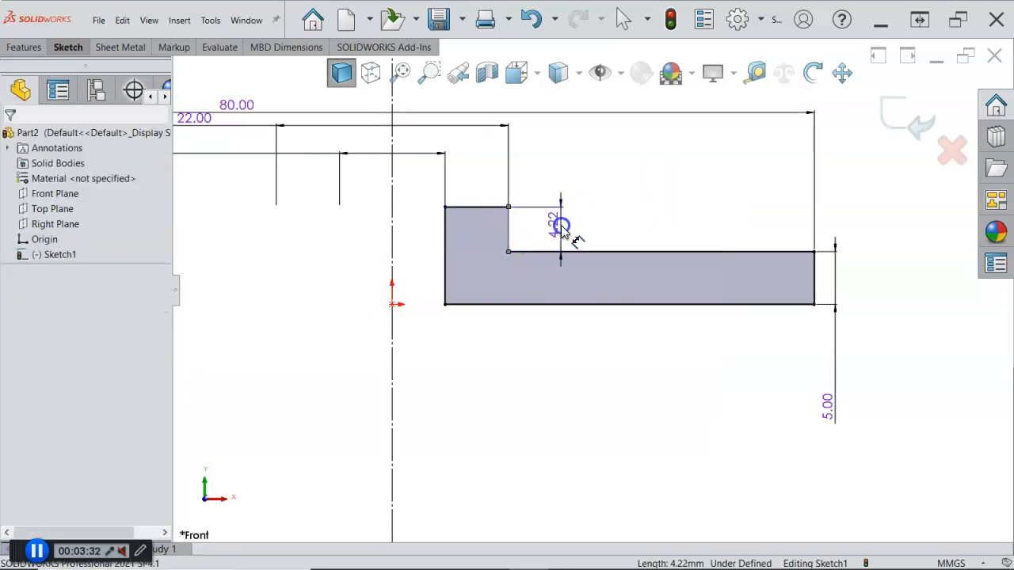
left_click(561, 227)
type("5")
key("Return")
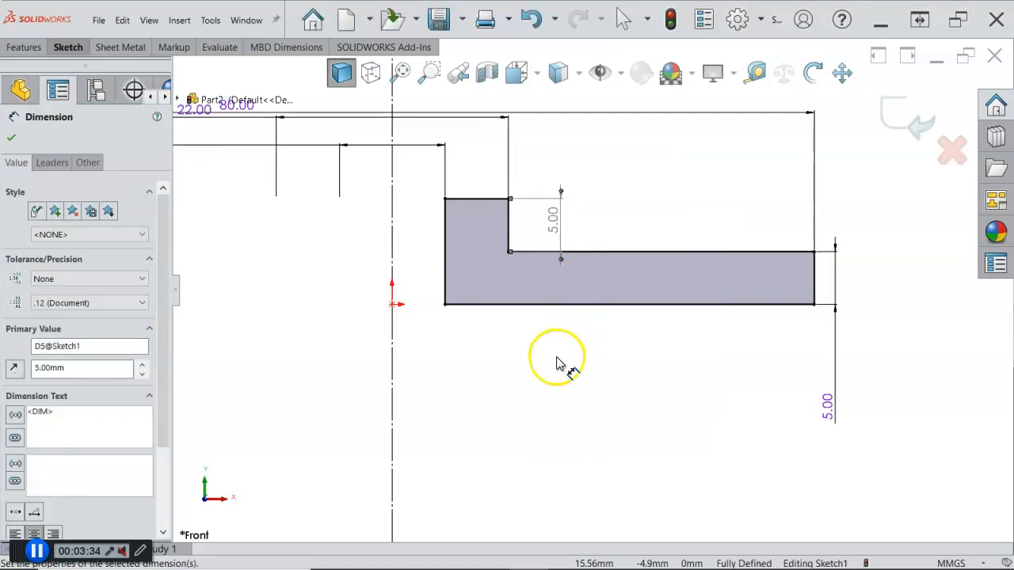
right_click(560, 361)
left_click(595, 398)
Examine the relations of the profile's base line and of its inner corner point with the origin.
left_click(475, 304)
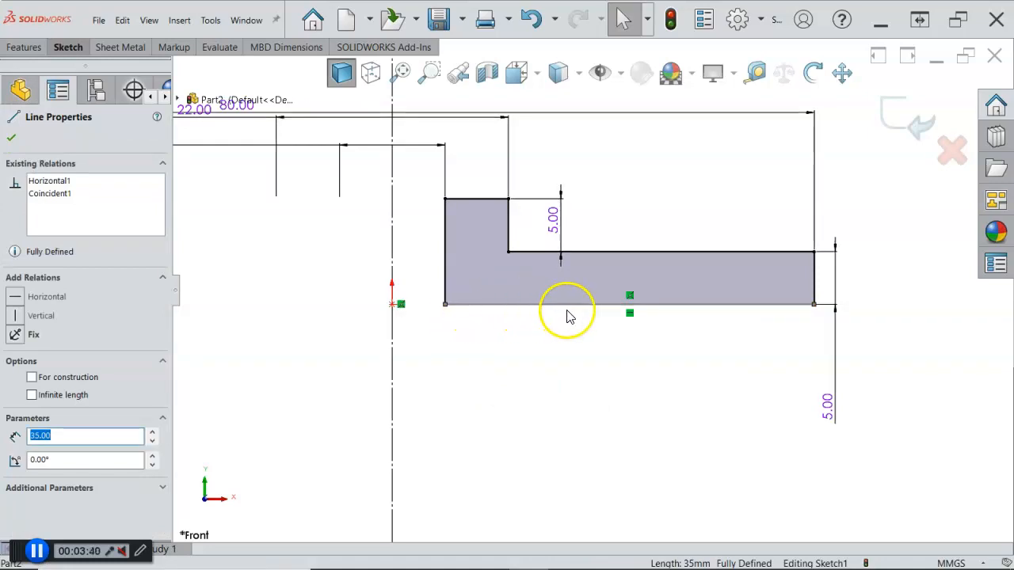
left_click(631, 295)
left_click(589, 340)
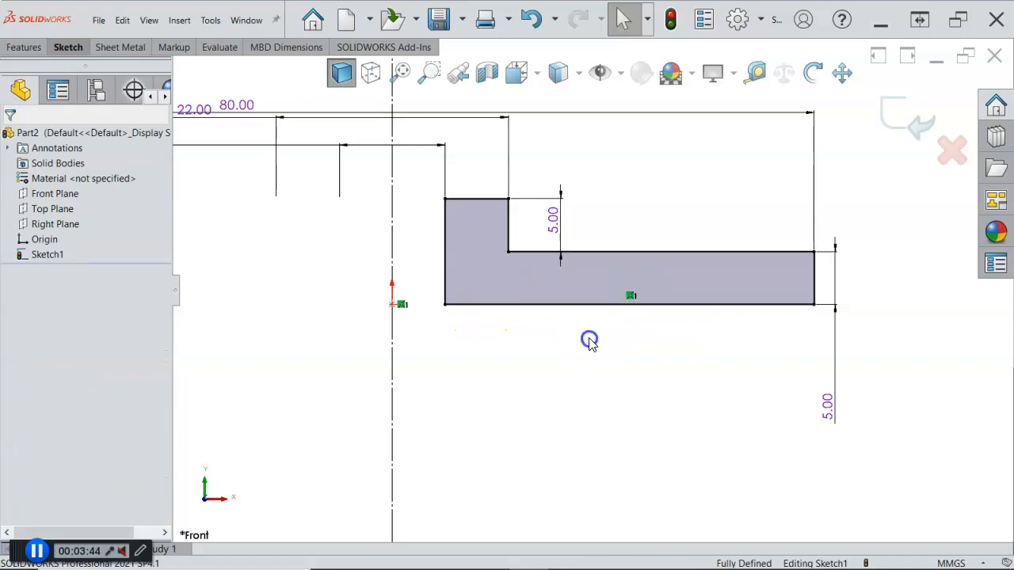
left_click(559, 305)
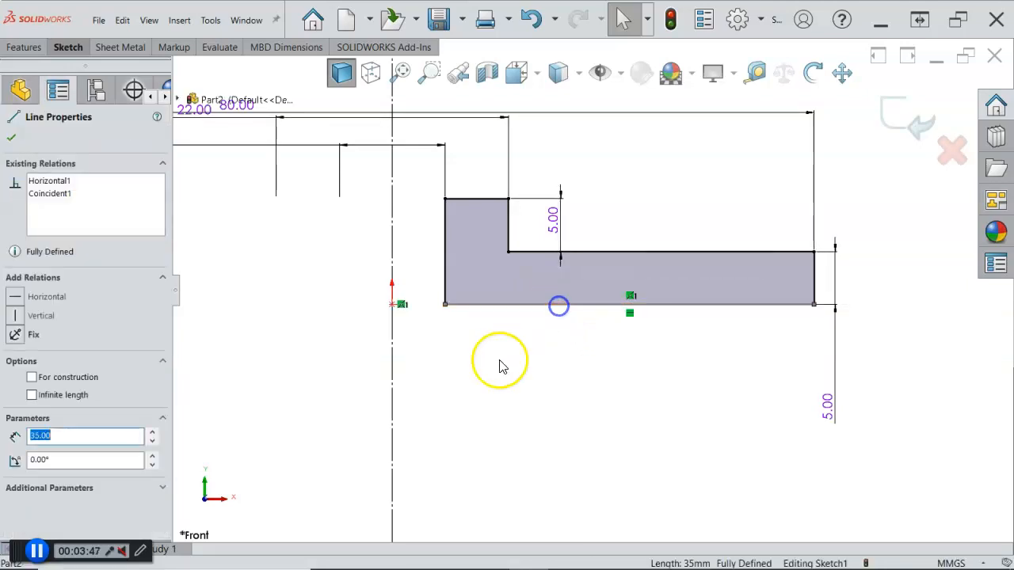
left_click(409, 321)
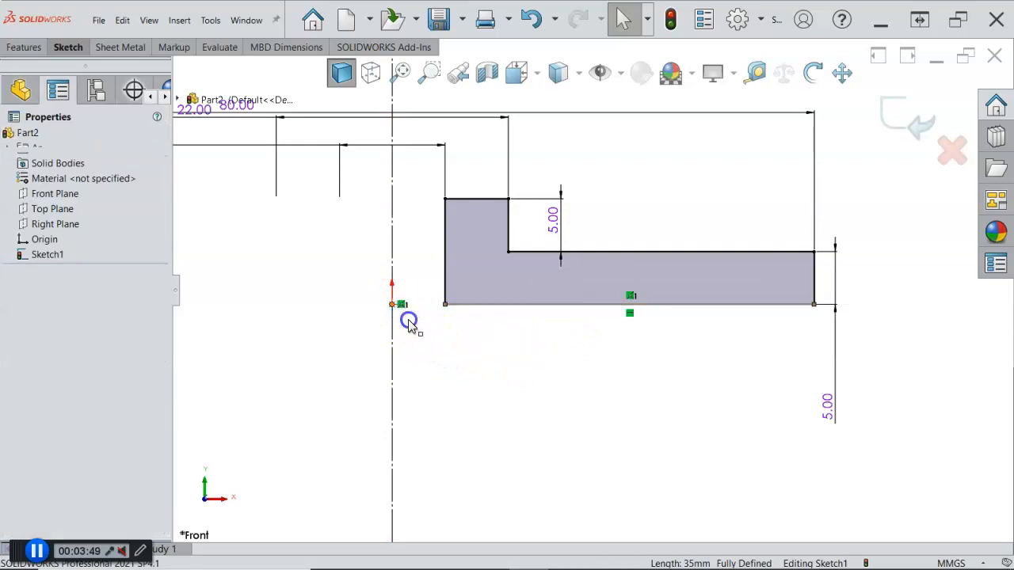
left_click(465, 368)
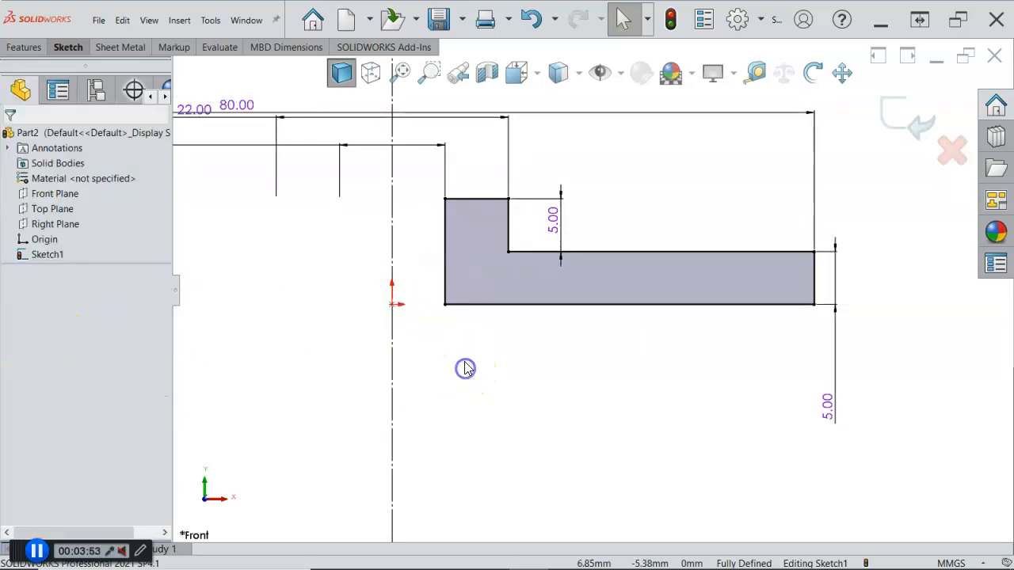
left_click(446, 306)
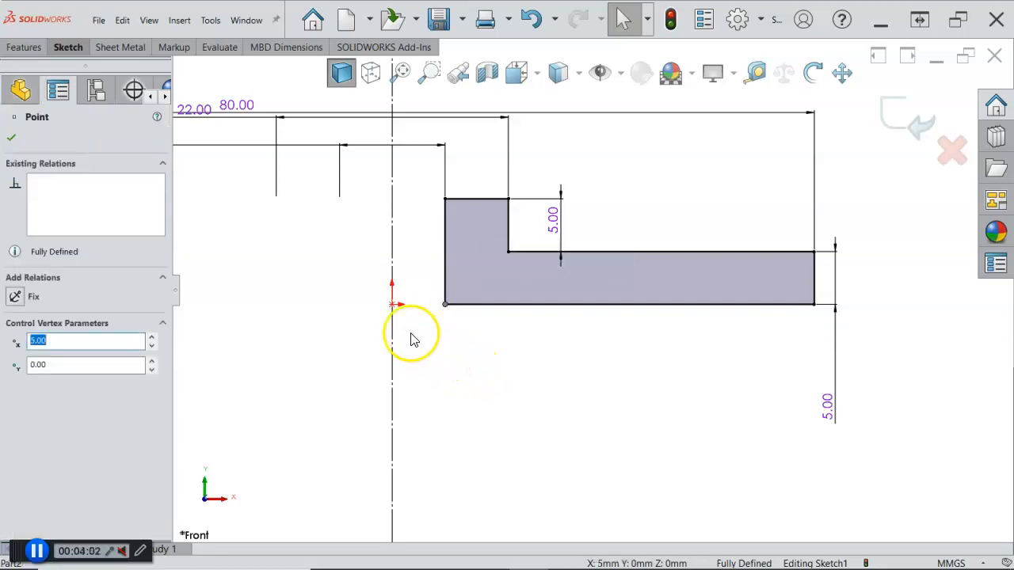
left_click(395, 310, "ctrl")
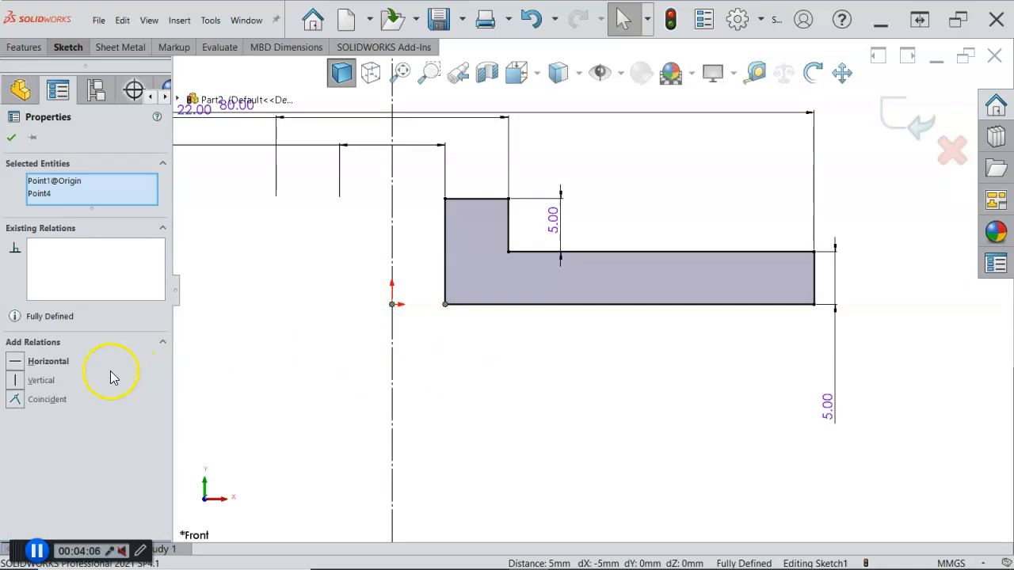
left_click(534, 376)
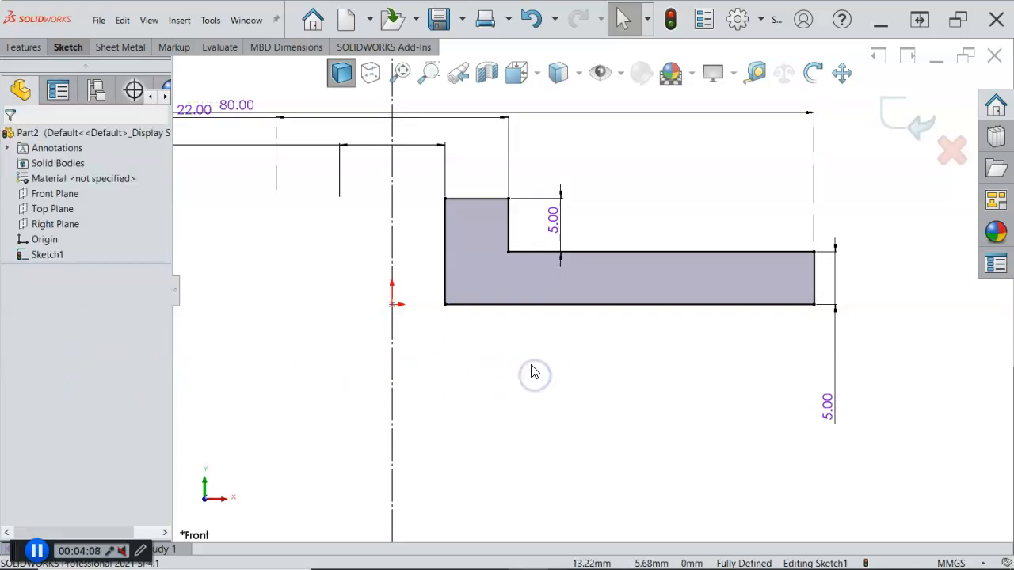
Rearrange the 80, 22 and 10 mm diameter dimensions into separate rows above the profile, with their texts close to the centerline.
scroll(535, 371, "up", 3)
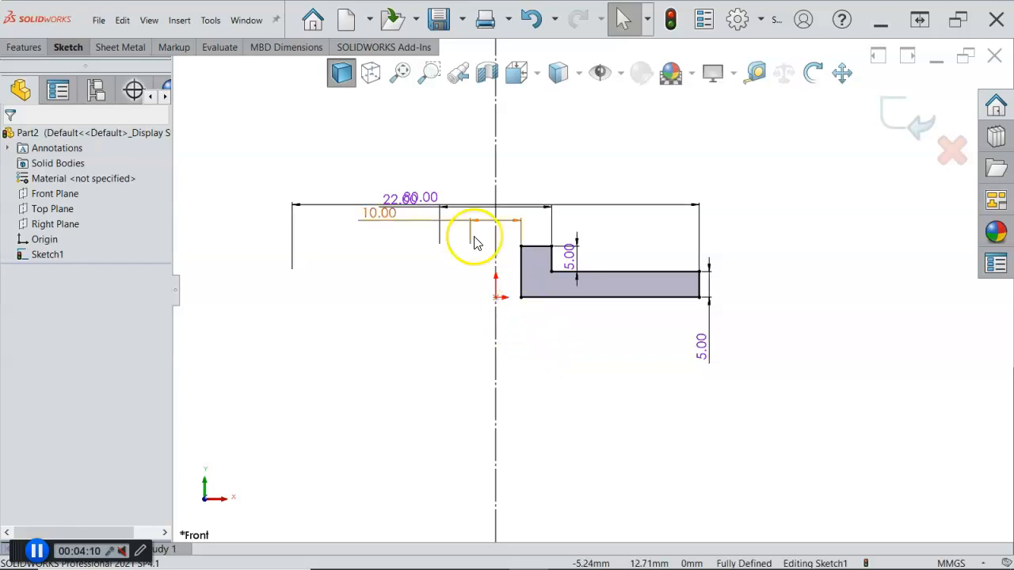
scroll(443, 231, "down", 2)
mouse_move(412, 204)
left_mouse_down()
mouse_move(502, 181)
mouse_move(481, 158)
mouse_move(503, 152)
left_mouse_up()
left_click_drag(379, 228, 505, 214)
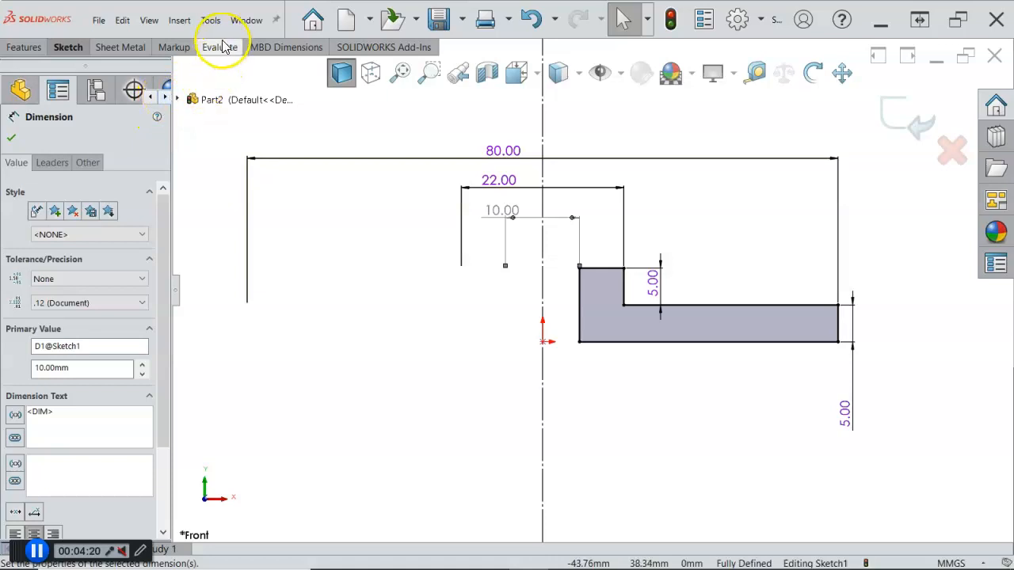
Revolve the profile 360 degrees about the vertical centerline into a solid flanged disc with a central hub.
left_click(24, 47)
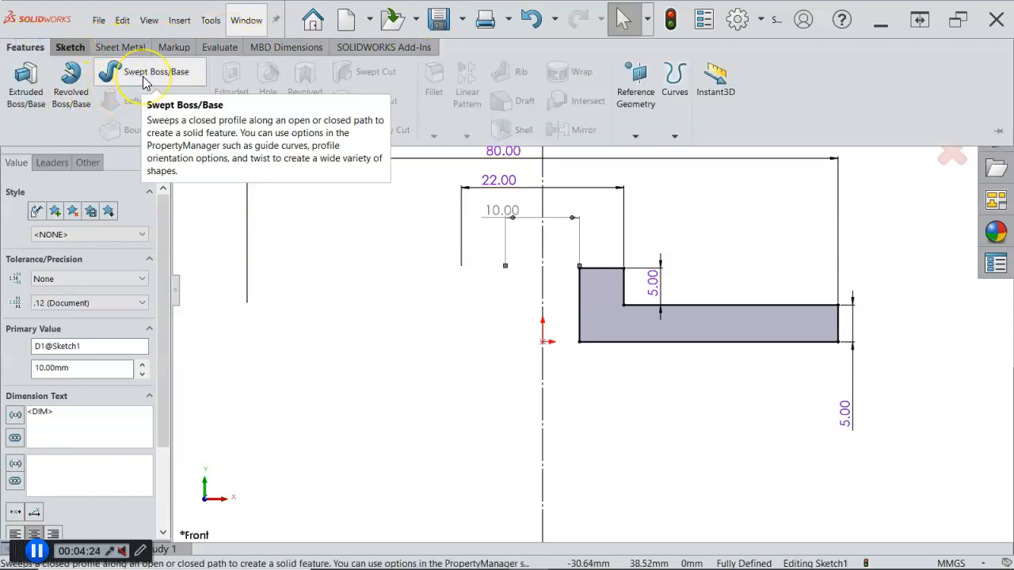
left_click(71, 82)
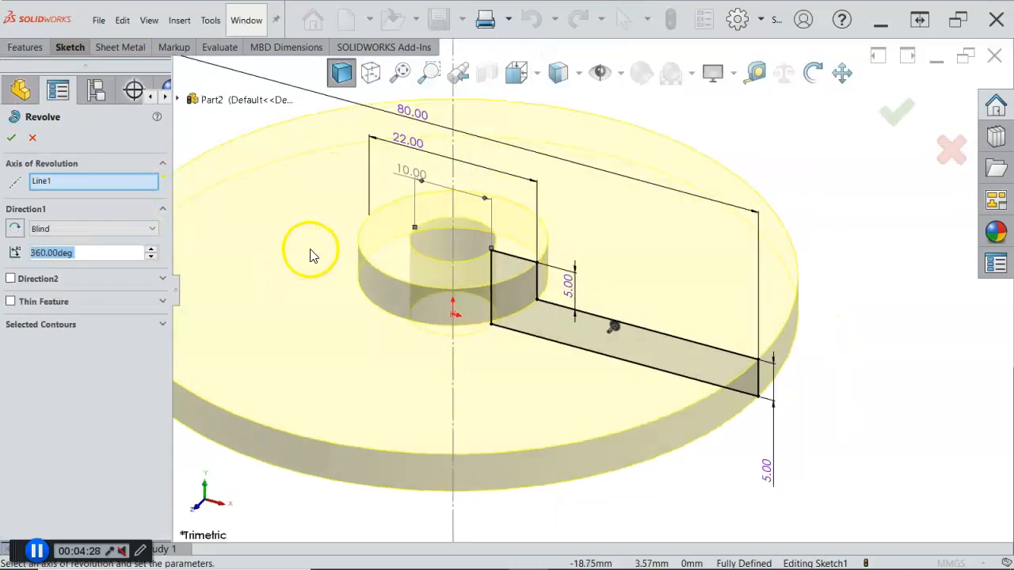
left_click(12, 139)
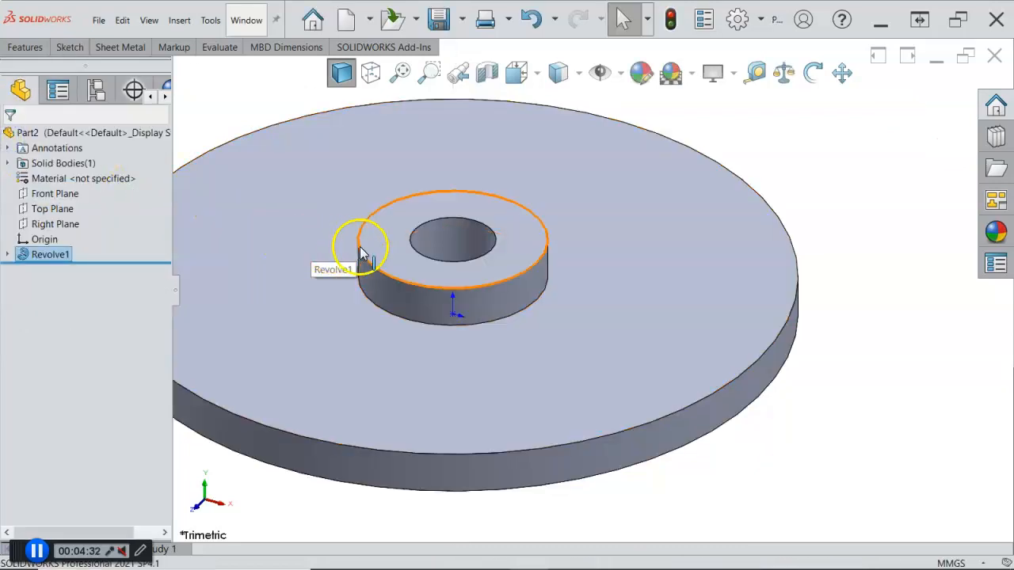
Start a Hole Wizard hole and set its drill size to Ø8.0.
key("f")
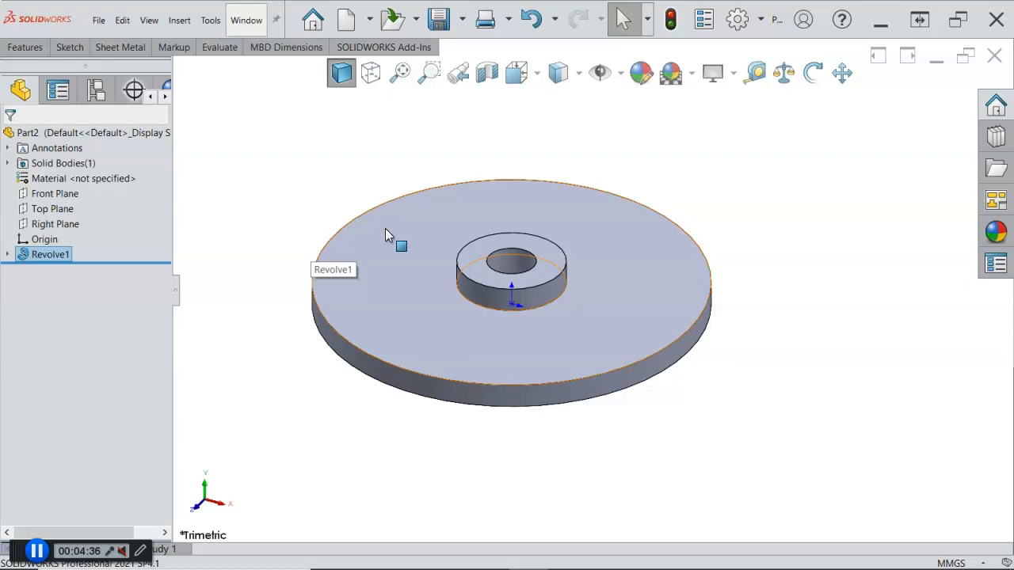
key("s")
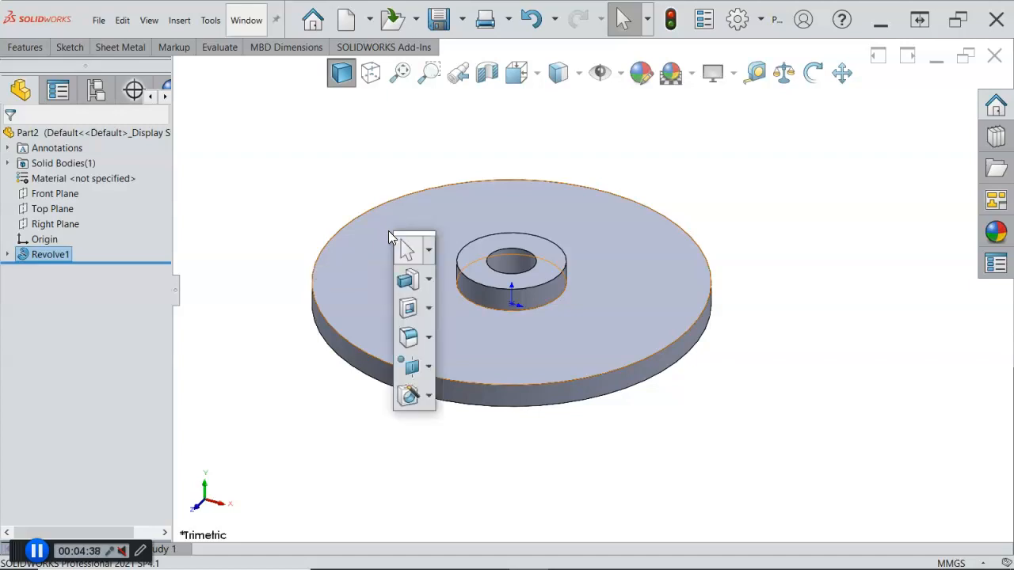
left_click(409, 395)
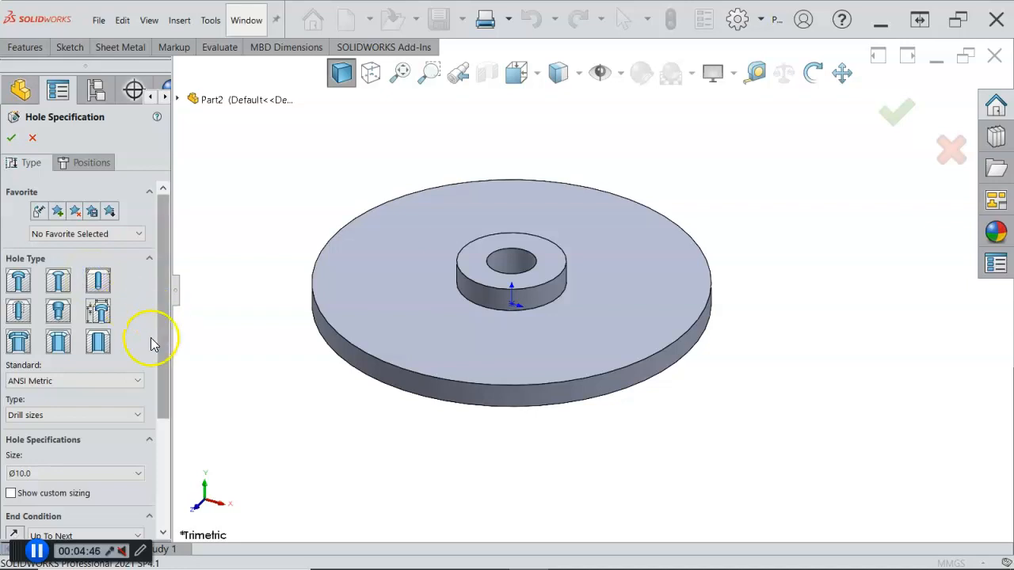
left_click(92, 473)
scroll(79, 391, "up", 5)
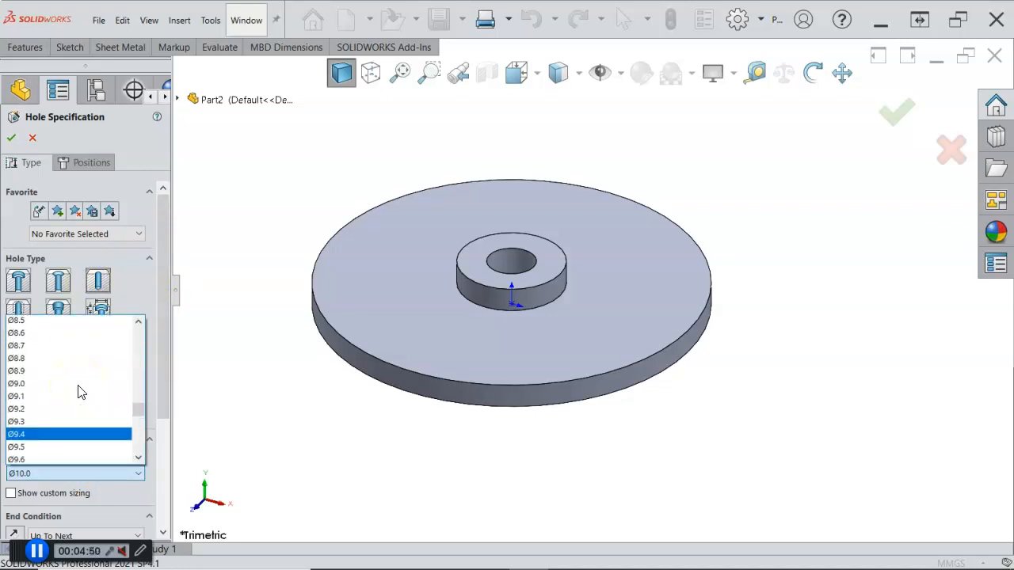
scroll(78, 390, "up", 3)
scroll(63, 386, "up", 1)
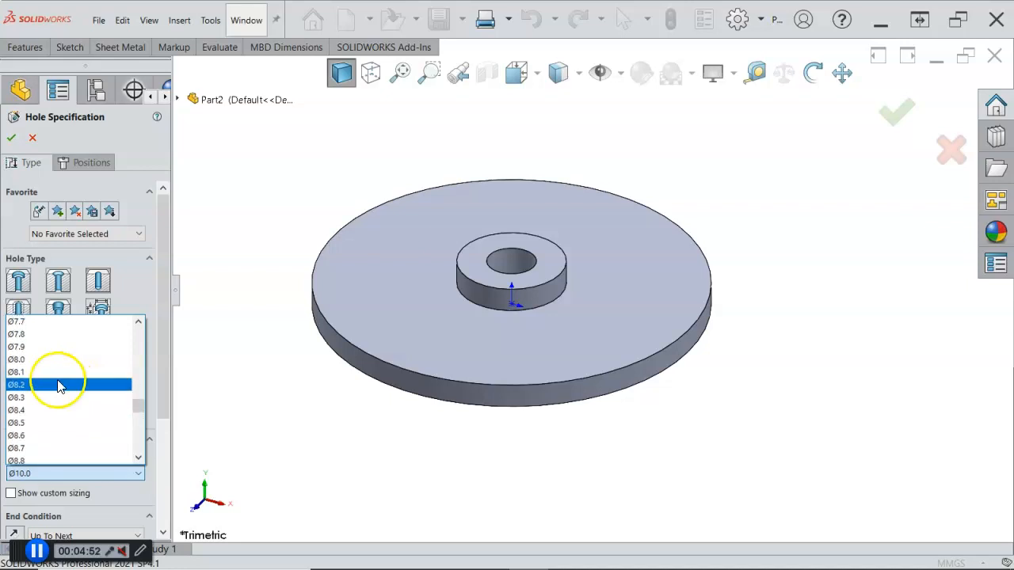
left_click(48, 365)
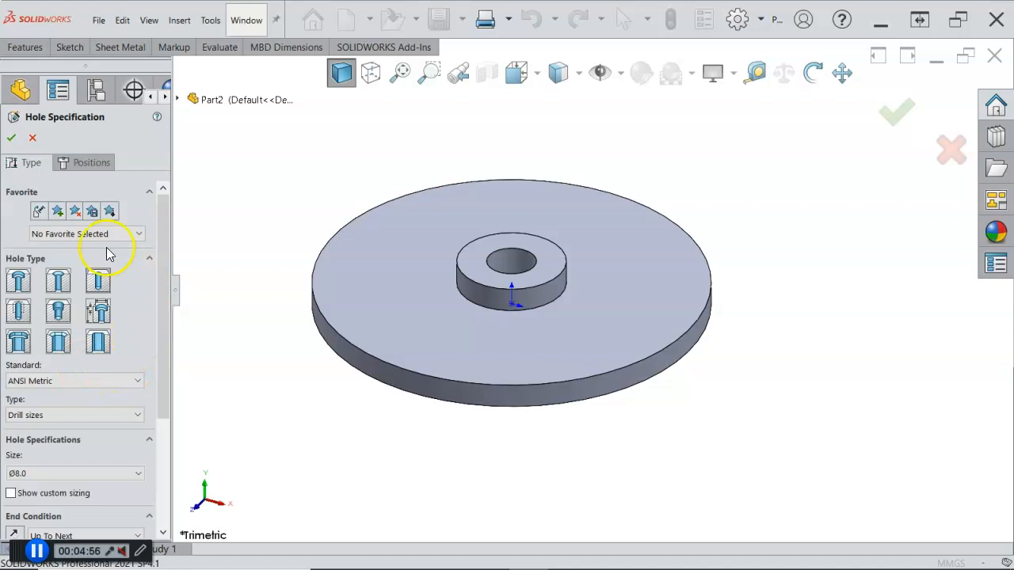
left_click(42, 215)
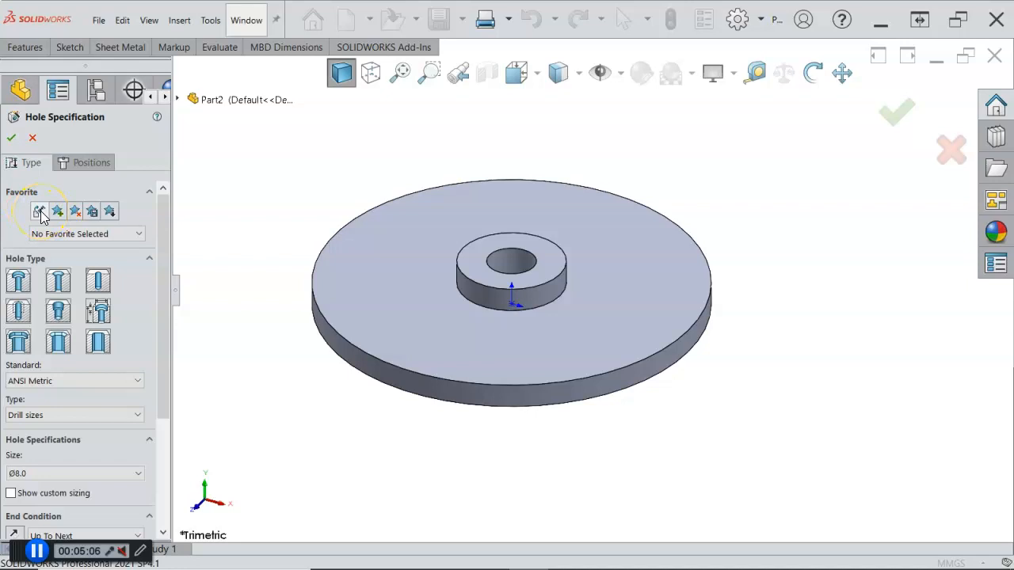
left_click(57, 215)
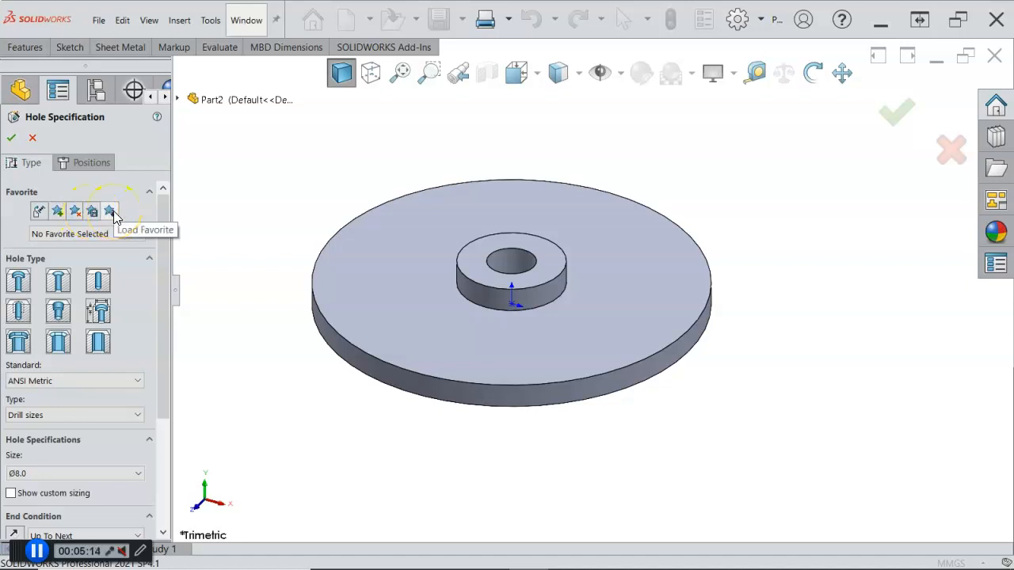
left_click(140, 234)
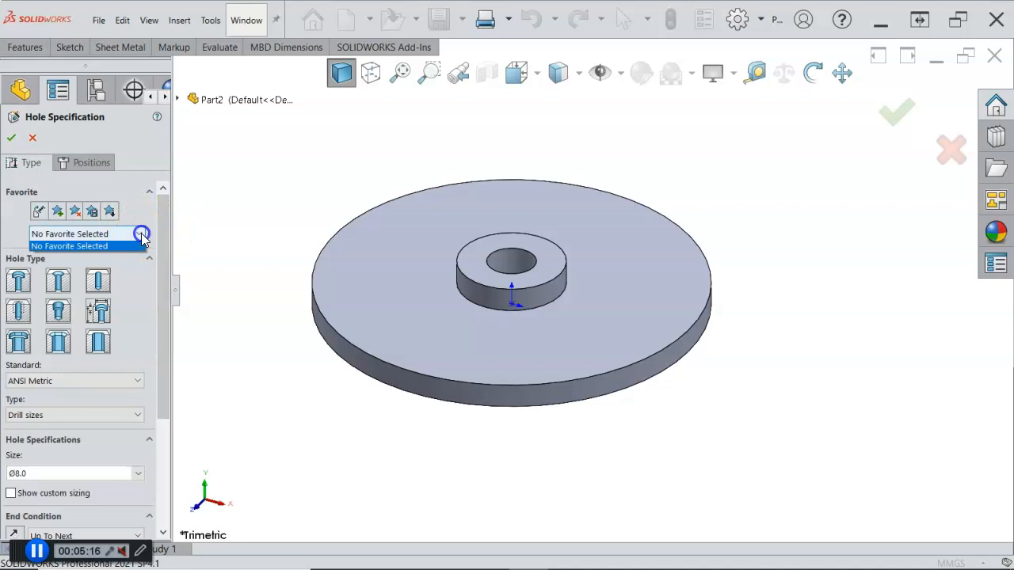
left_click(123, 220)
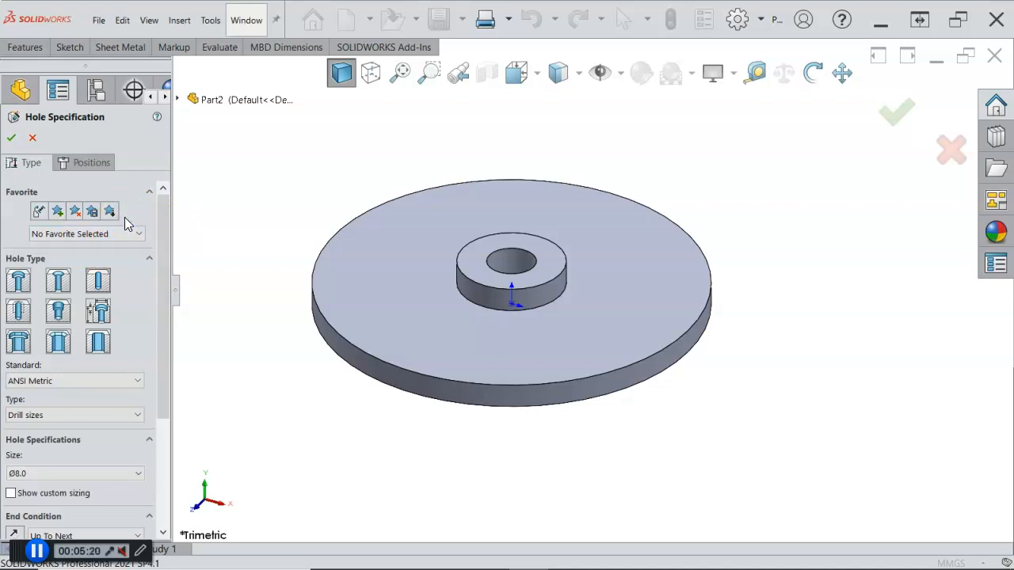
Place one hole point on the flange's upper face, level with the origin and about 30 mm to its left.
left_click(80, 161)
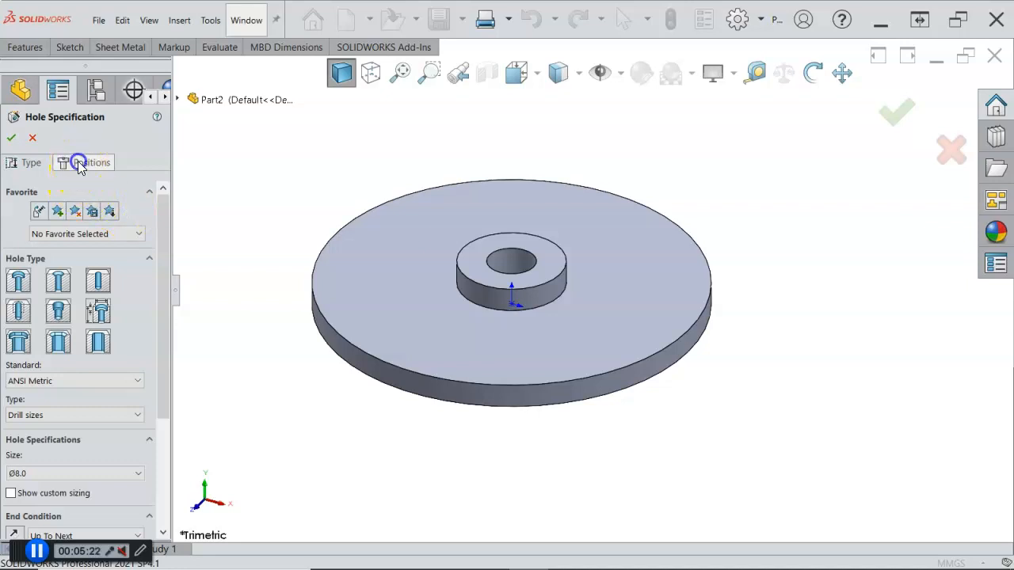
left_click(375, 238)
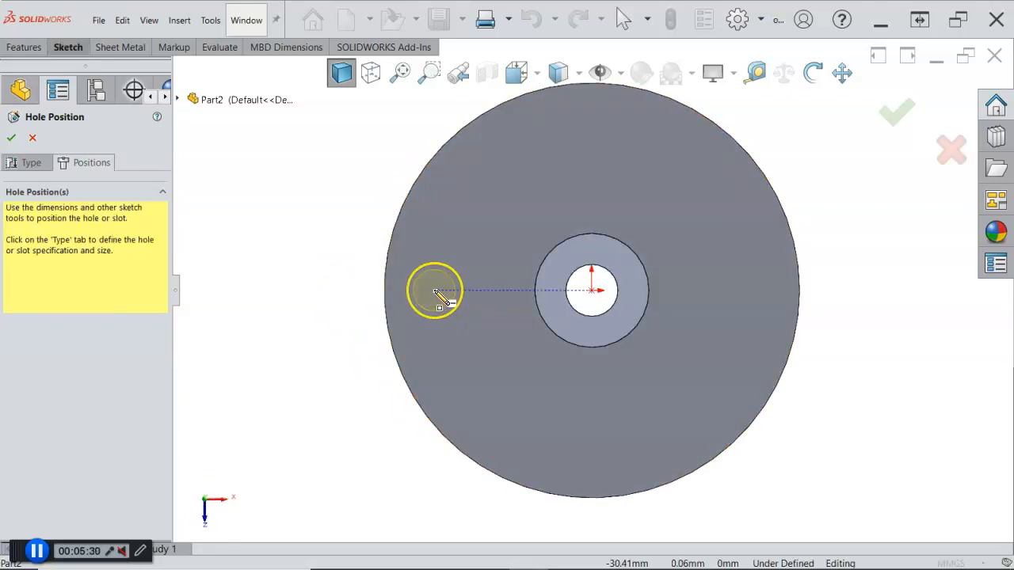
left_click(434, 290)
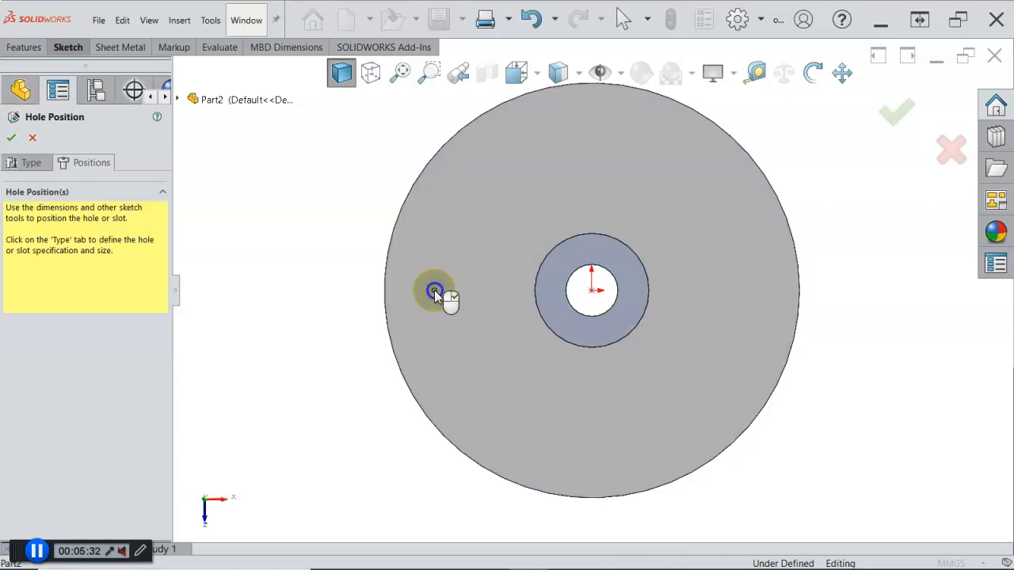
right_click(347, 214)
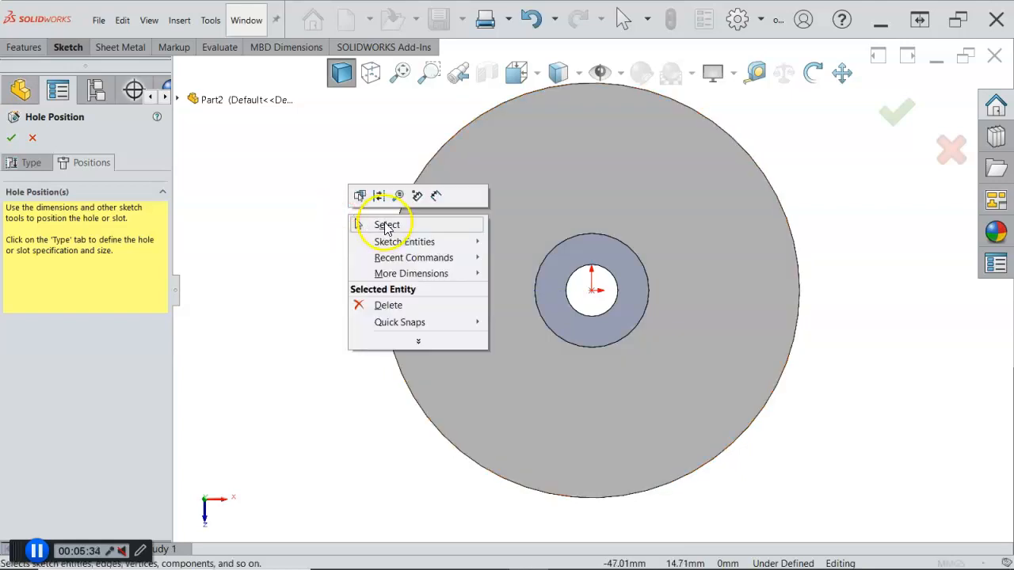
left_click(387, 226)
left_click(351, 209)
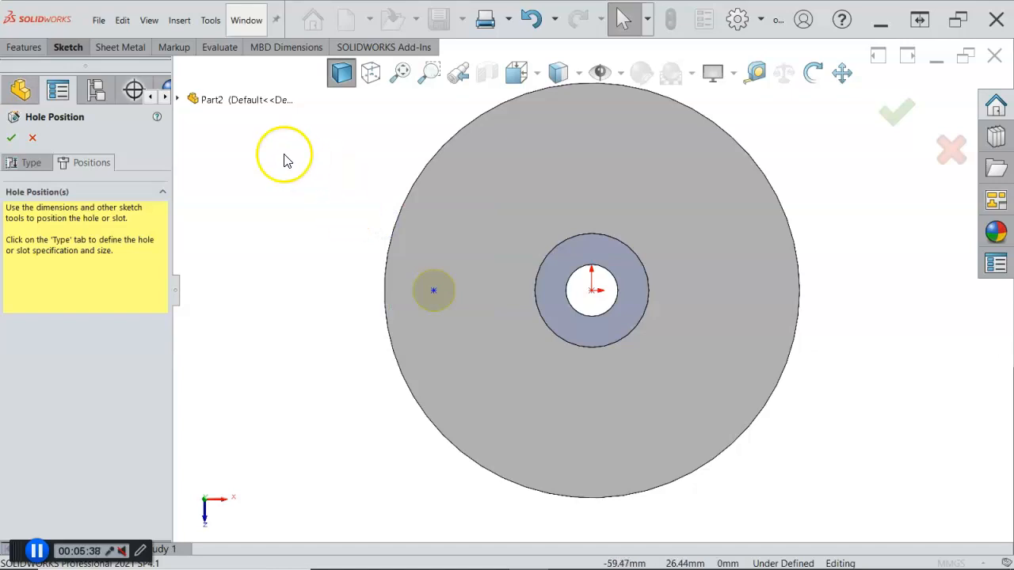
Place four additional hole points in a loose arc around the hub on the flange face.
left_click(69, 48)
left_click(227, 132)
left_click(518, 210)
left_click(607, 200)
left_click(681, 236)
left_click(719, 321)
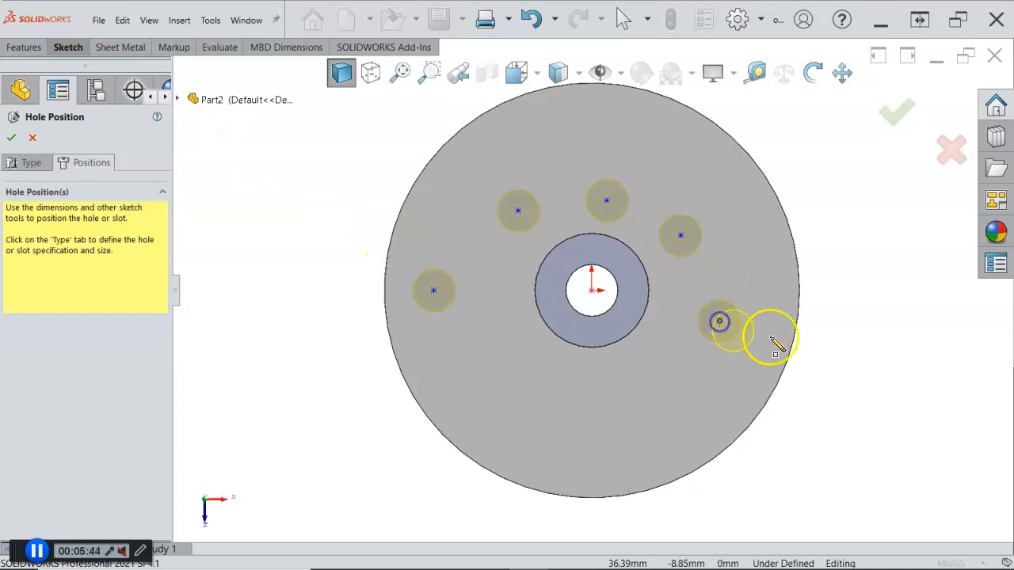
Undo the four additional hole points, keeping only the first one.
key("ctrl+z")
key("ctrl+z")
key("ctrl+z")
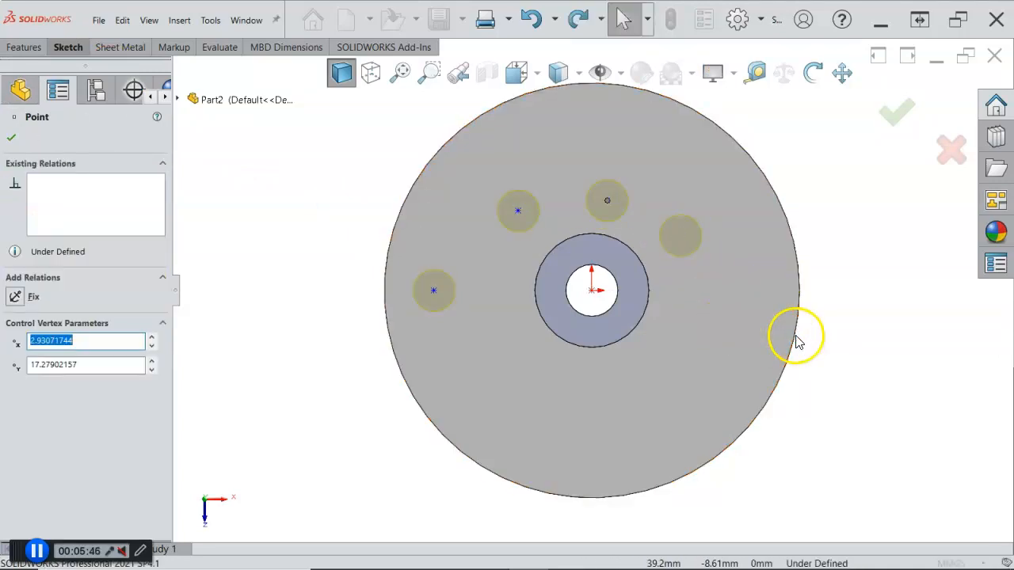
key("ctrl+z")
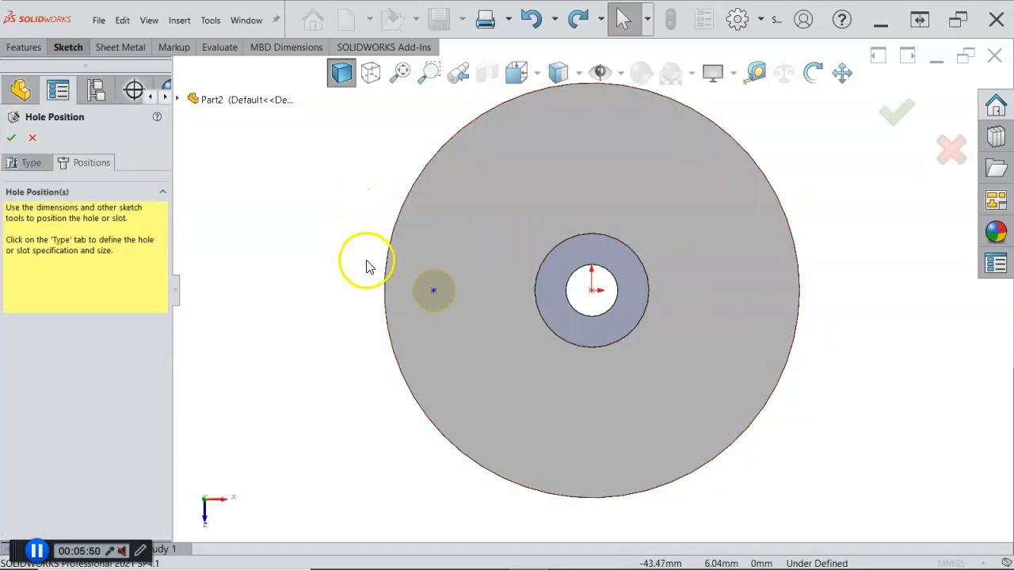
Add a Horizontal relation between the hole's center point and the origin.
left_click(433, 290)
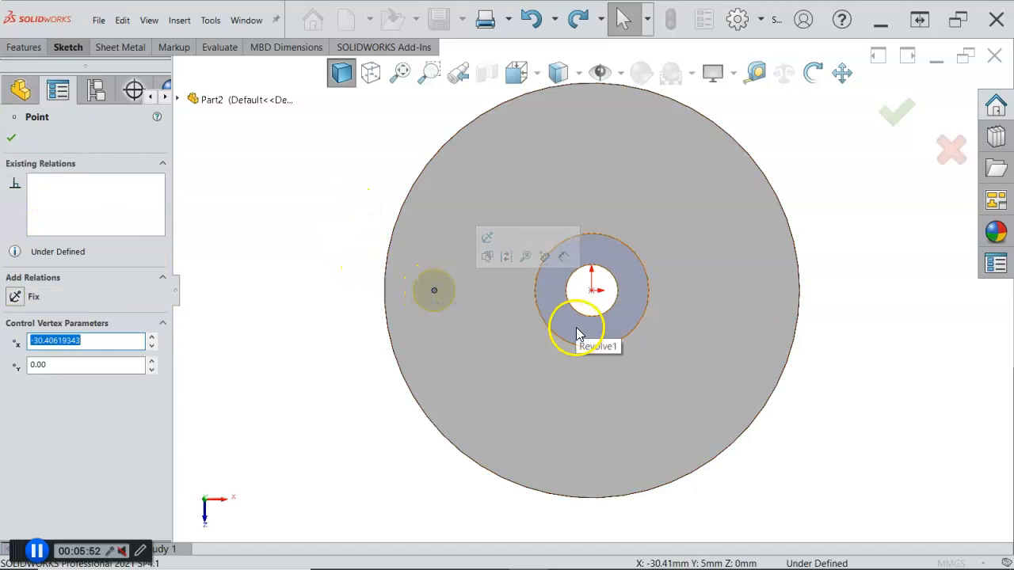
left_click(592, 293, "ctrl")
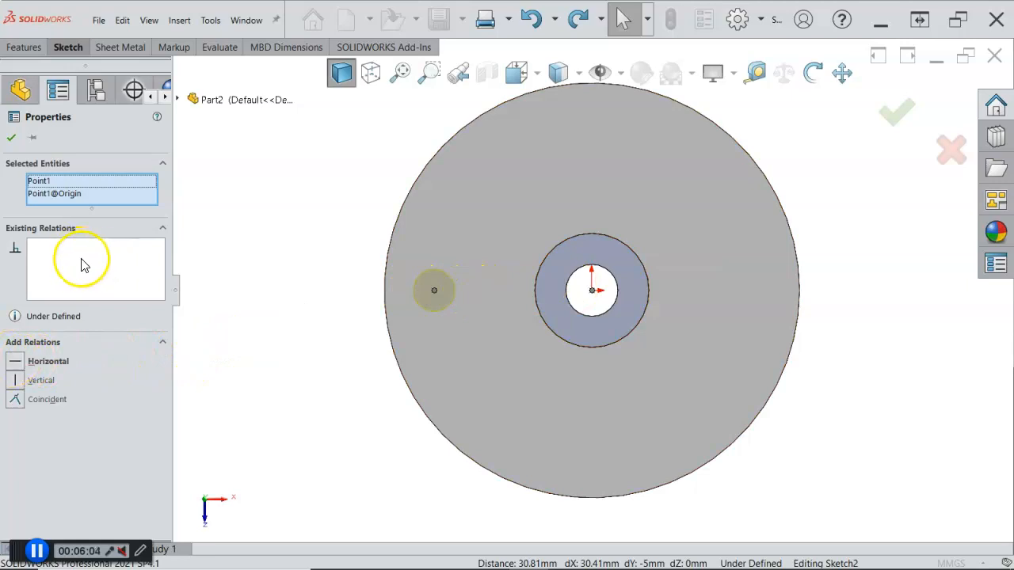
left_click(15, 364)
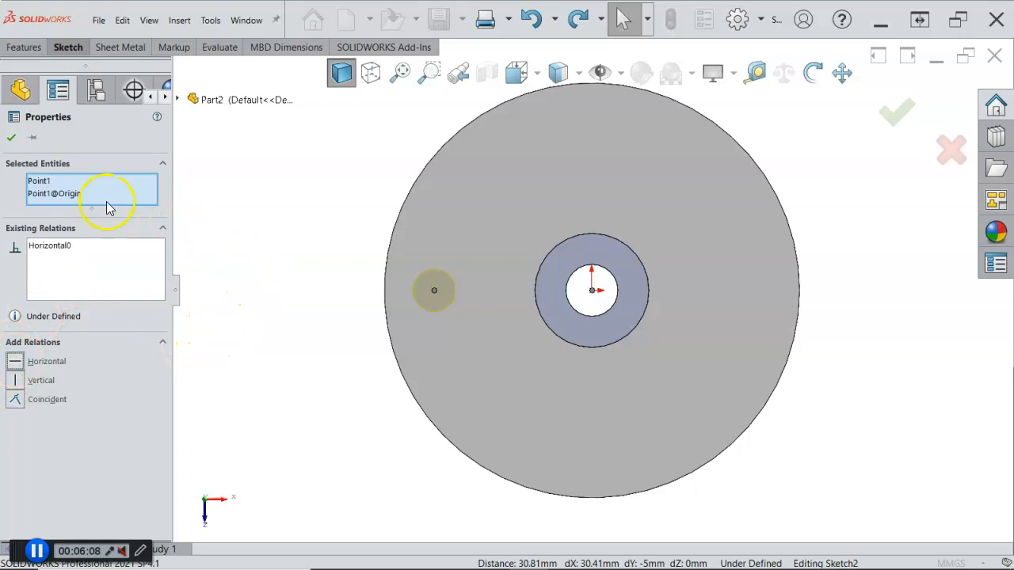
Dimension the hole's center 32 mm from the origin and finish the Ø8.0 hole.
right_click(234, 176)
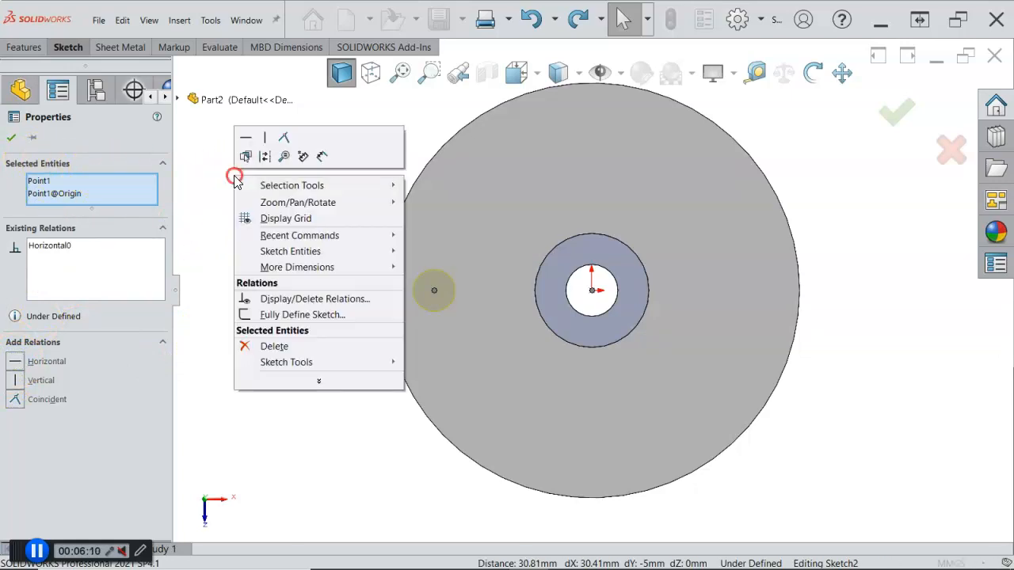
left_click(321, 156)
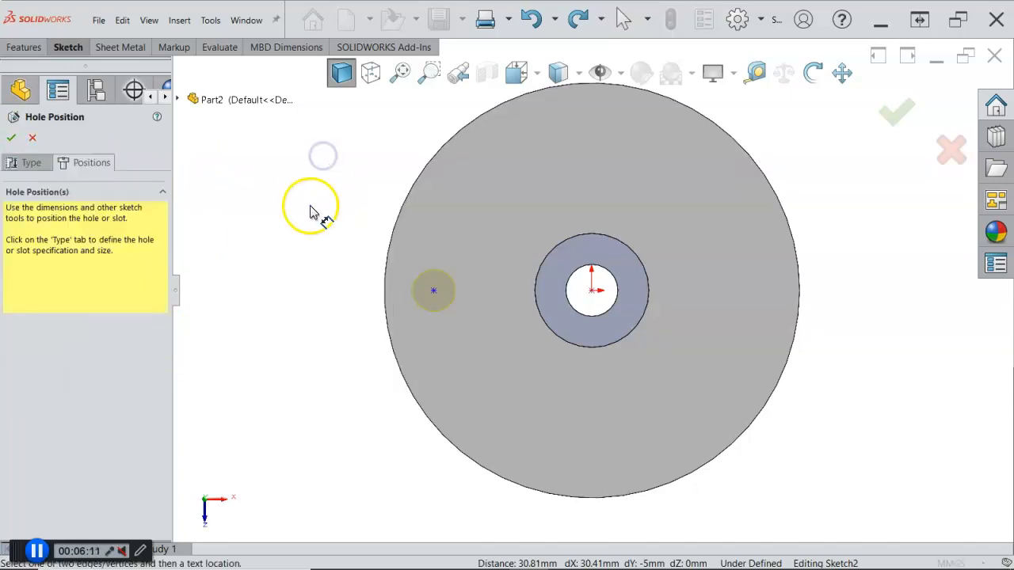
left_click(435, 293)
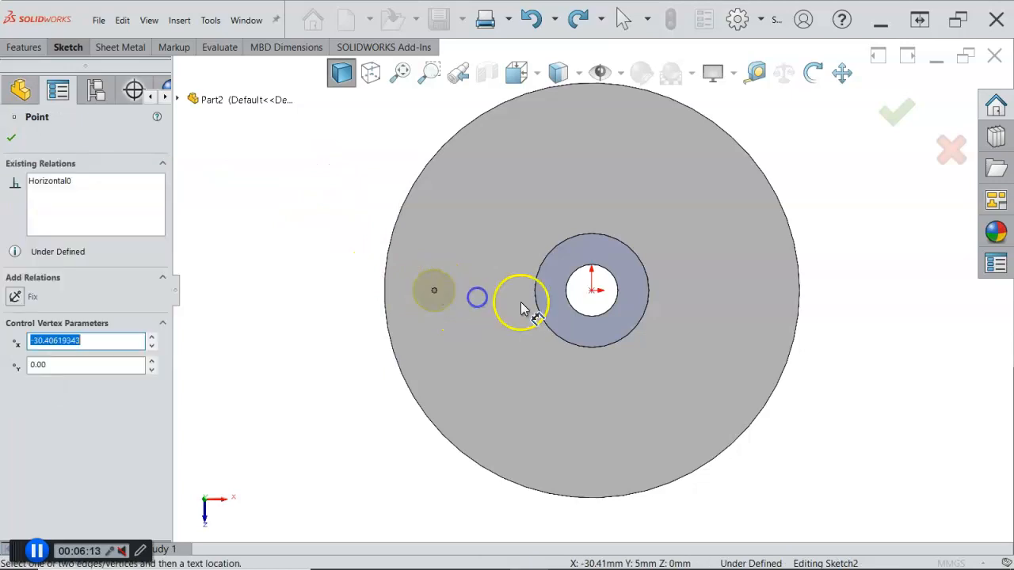
left_click(592, 290)
left_click(538, 204)
type("32")
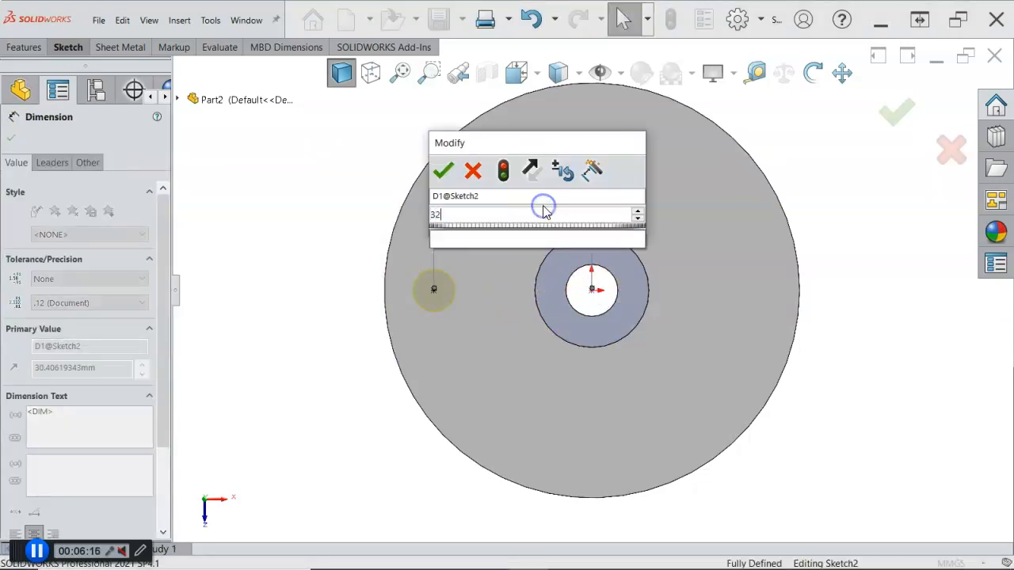
key("Return")
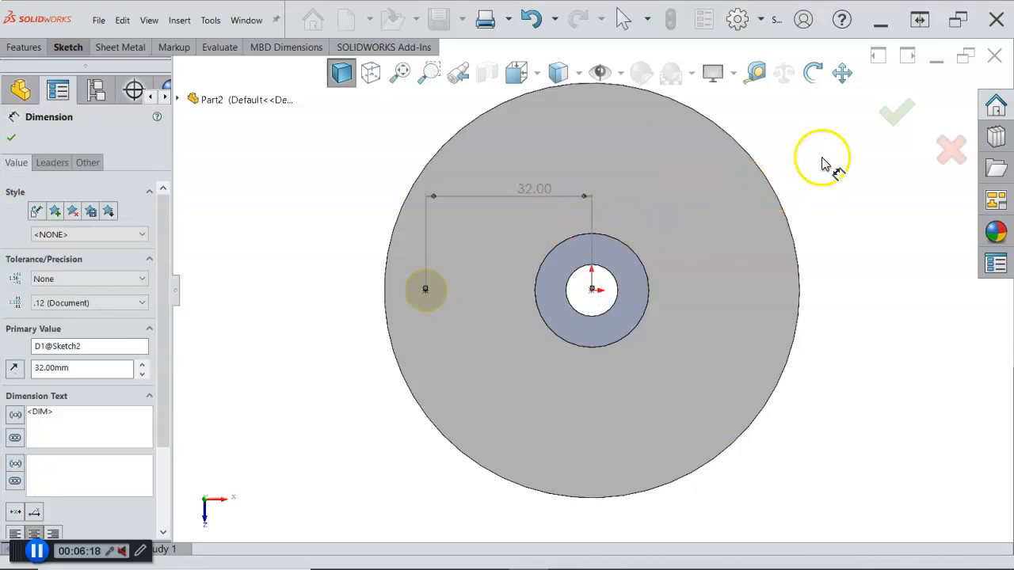
left_click(889, 119)
left_click(889, 119)
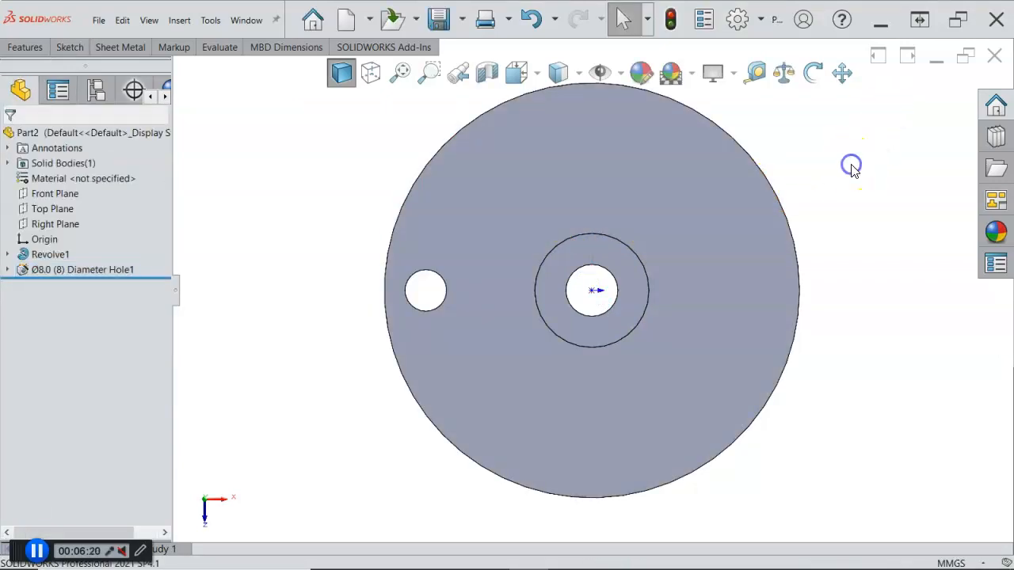
Show the part in isometric view and save it as Driver Wheel in the current assignment folder.
key("ctrl+7")
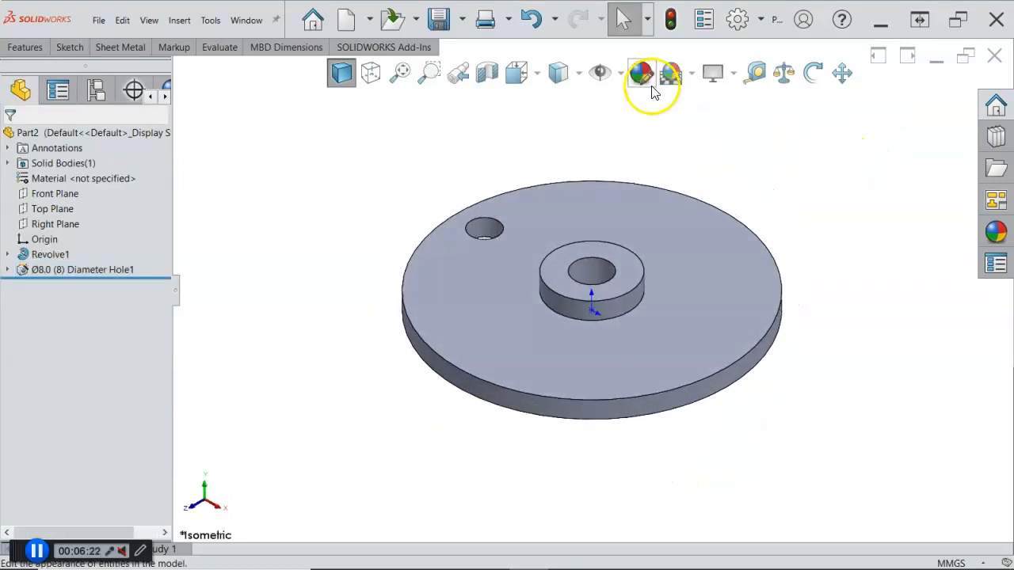
left_click(438, 19)
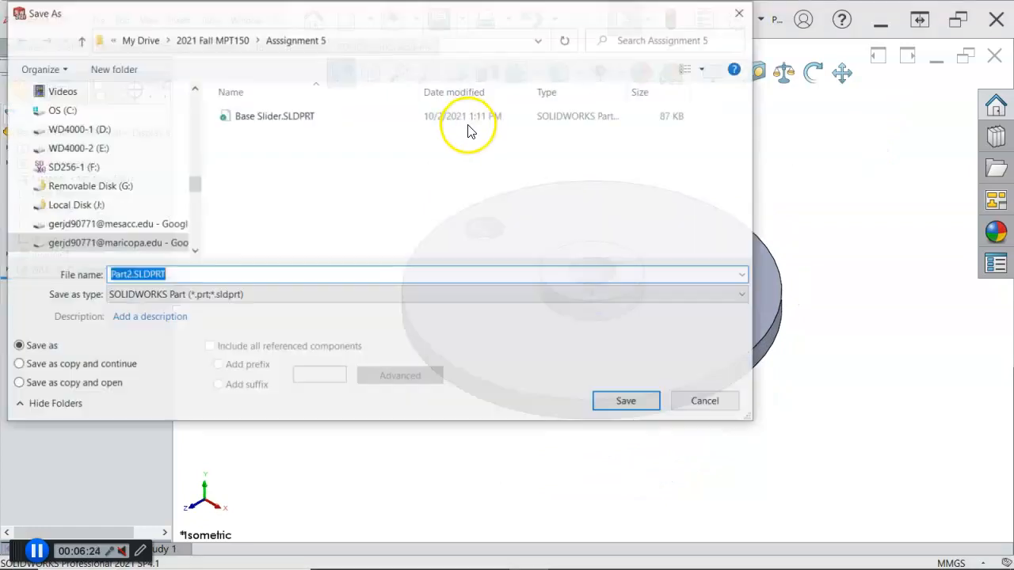
type("Driver W")
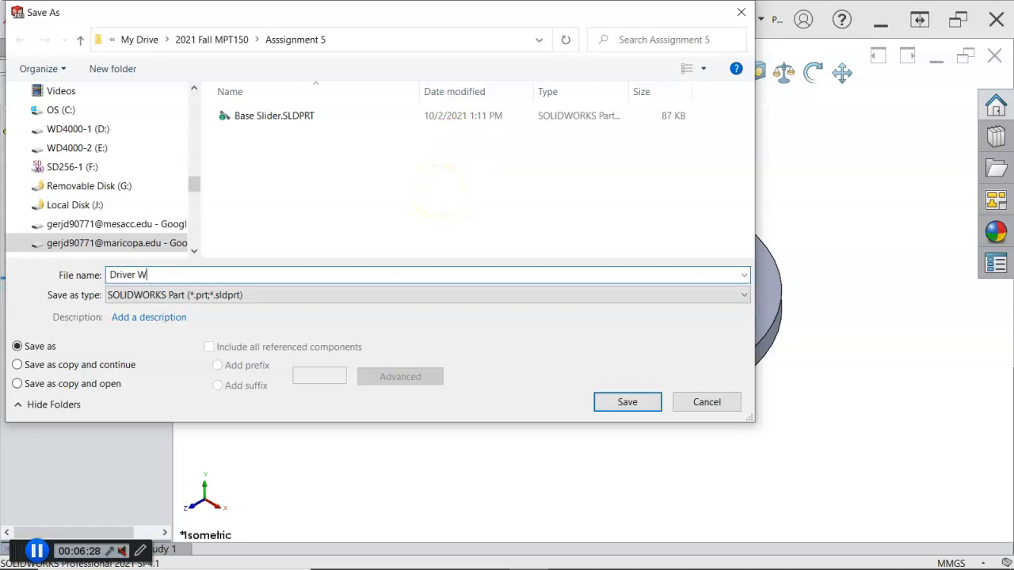
type("heel")
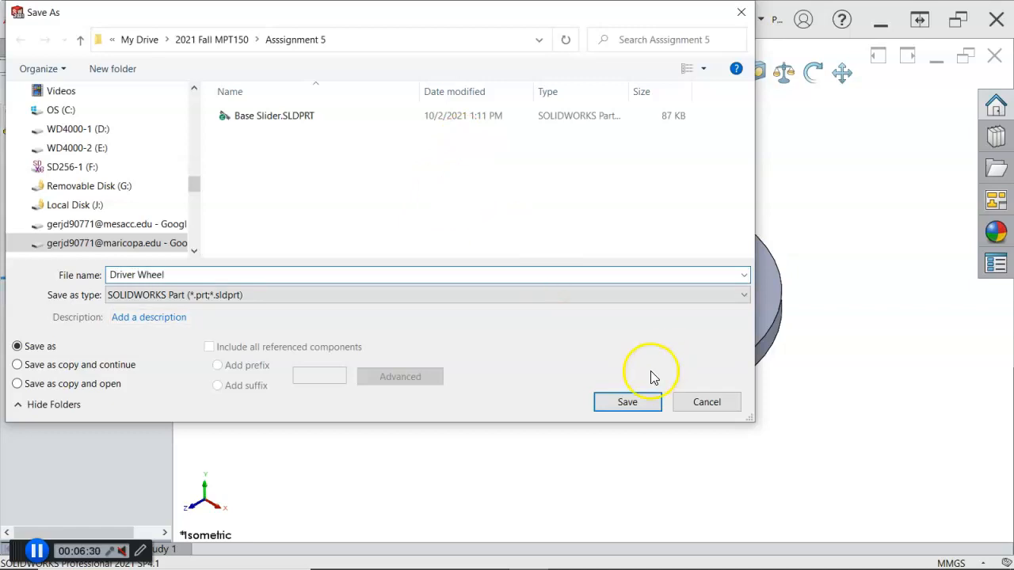
left_click(626, 402)
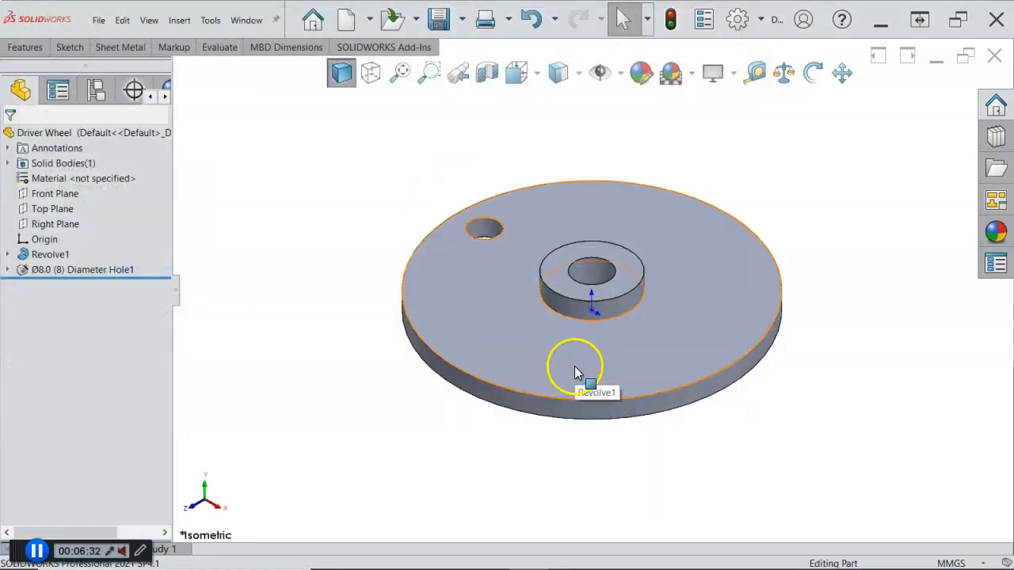